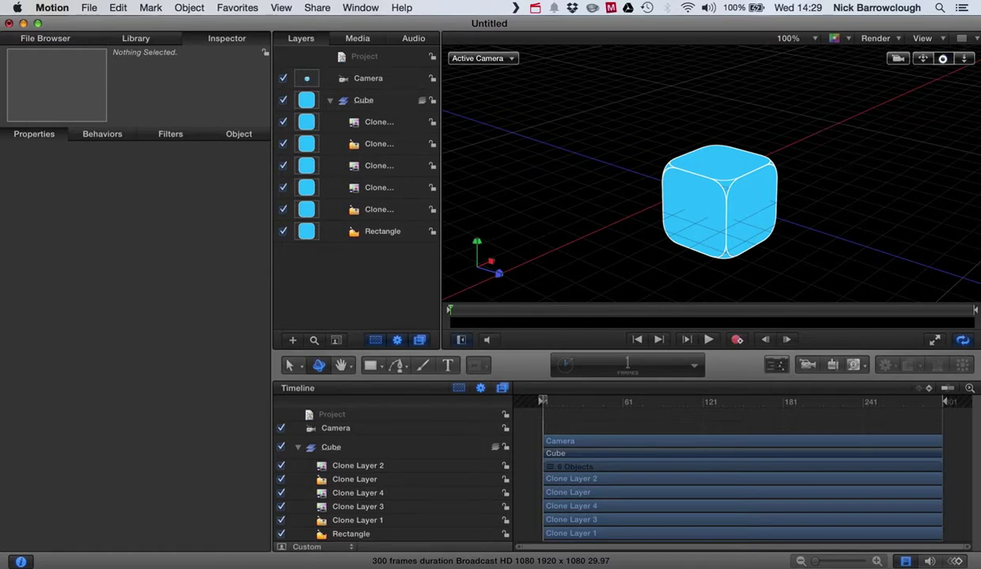
# - Orbit the 3D view around the blue cube to see it from a new angle
pyautogui.moveTo(942, 59); pyautogui.dragTo(933, 86)
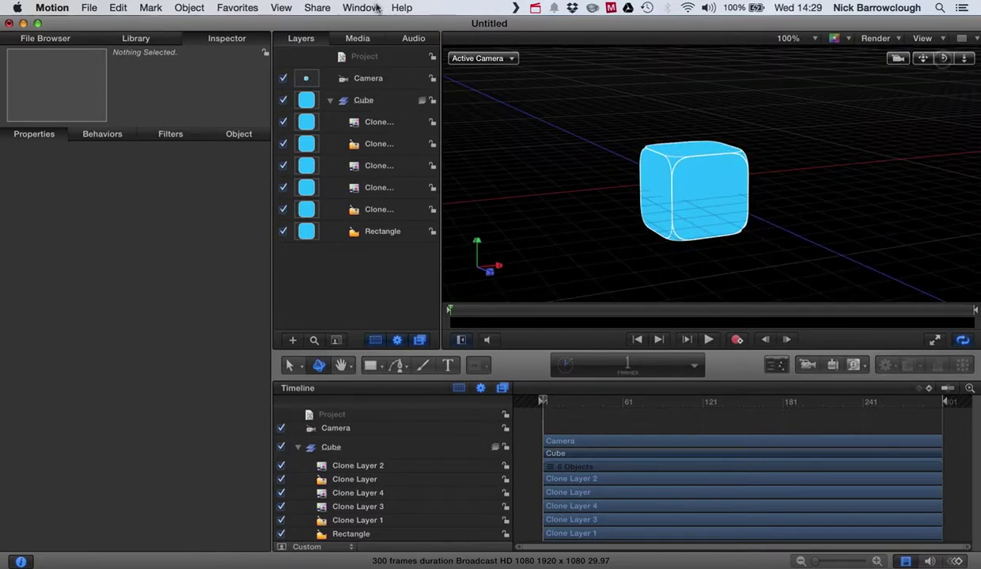
# - Inspect the camera and the Cube group, expanding the group to view Clone Layer 2
pyautogui.click(376, 83)
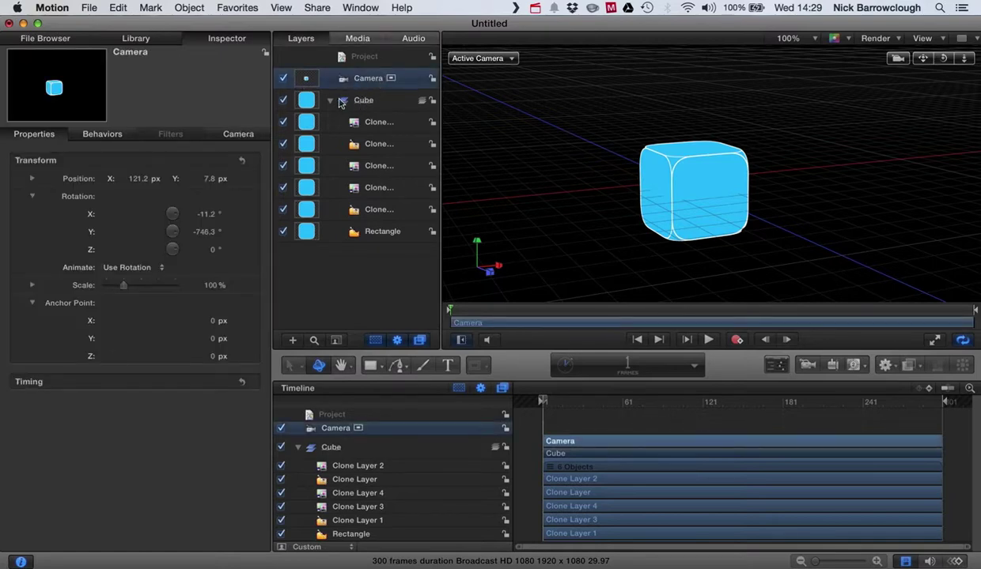
pyautogui.click(330, 100)
pyautogui.click(363, 104)
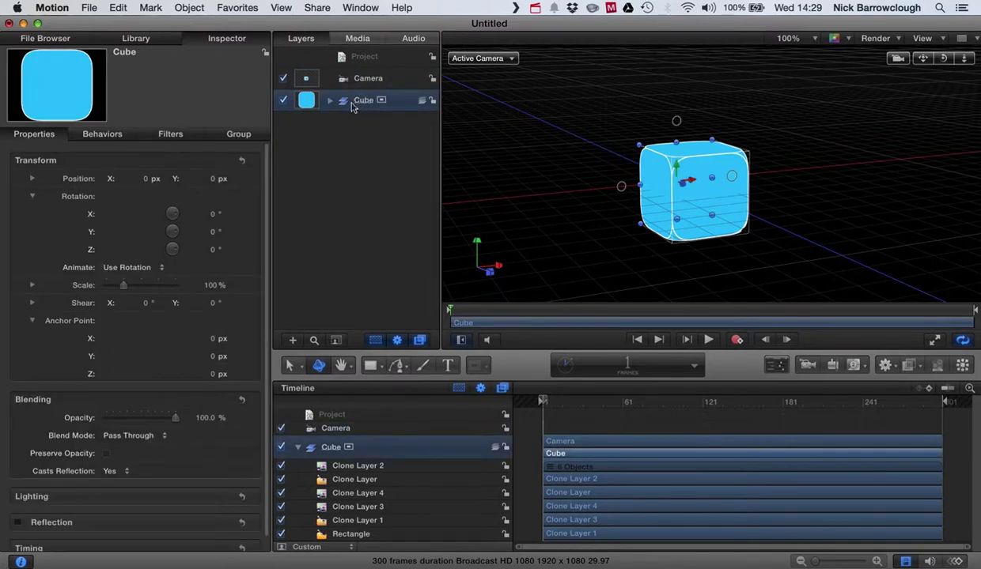
pyautogui.click(328, 103)
pyautogui.click(373, 123)
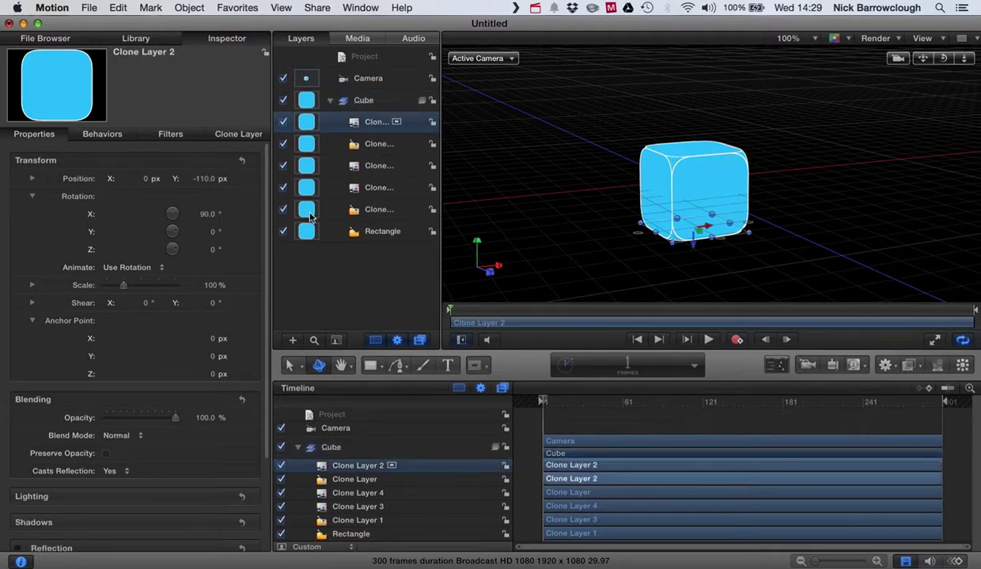
# - Toggle the Rectangle and Clone Layer 1 faces off and on, then reselect the collapsed Cube group
pyautogui.click(282, 232)
pyautogui.click(282, 232)
pyautogui.click(282, 209)
pyautogui.click(282, 210)
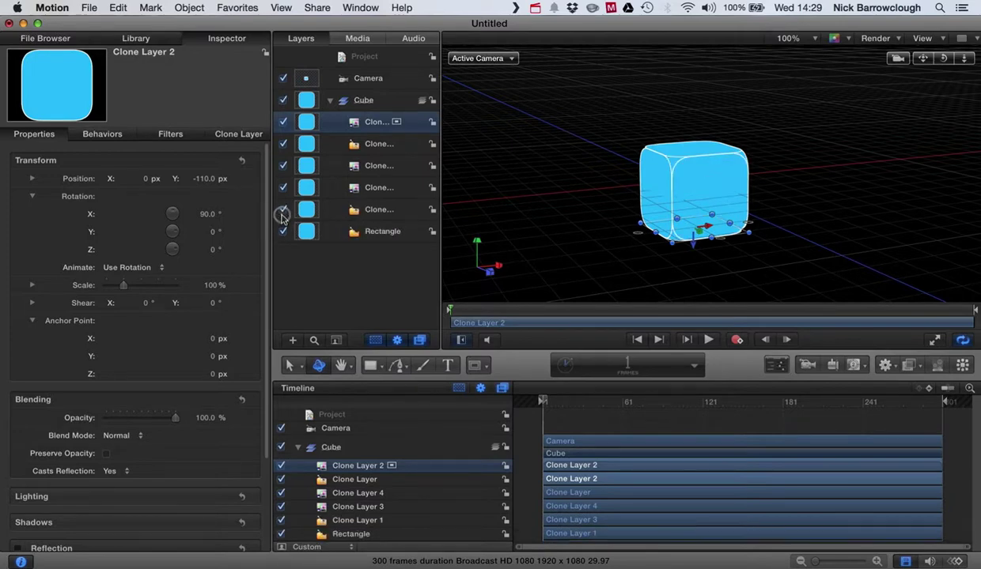
pyautogui.click(328, 104)
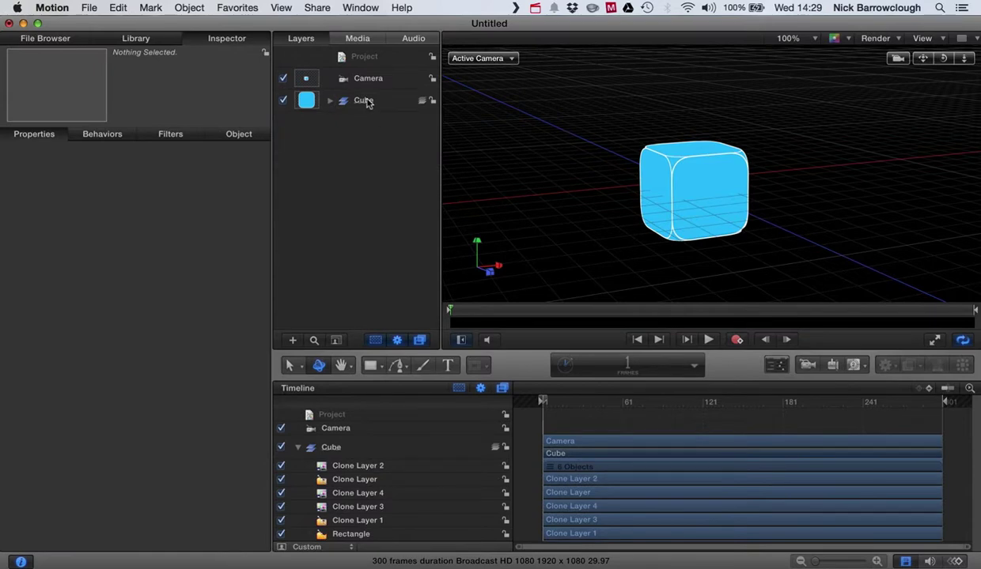
pyautogui.click(366, 102)
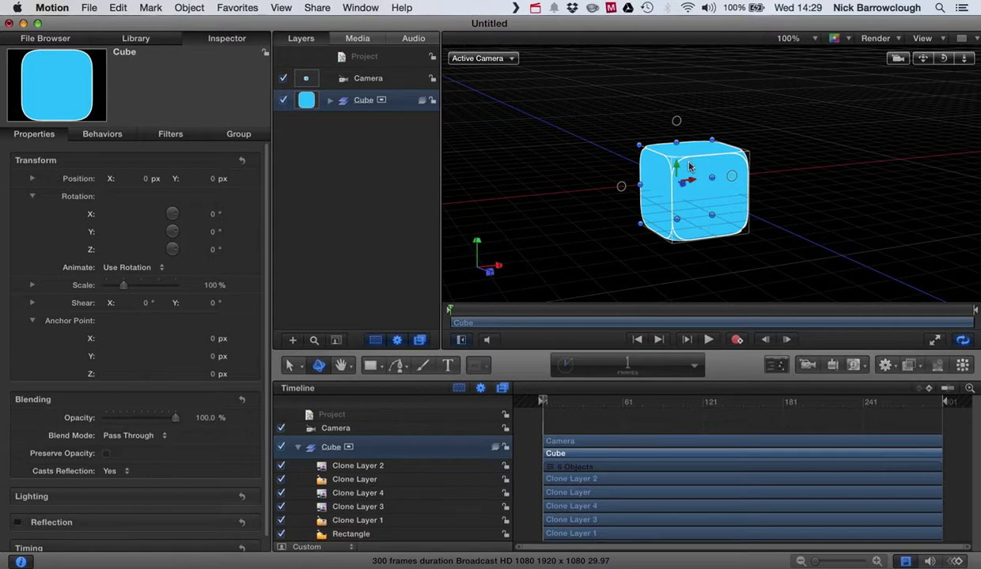
# - Set the Cube group's Position Y to 110 px, then view it from a near-front angle
pyautogui.click(330, 100)
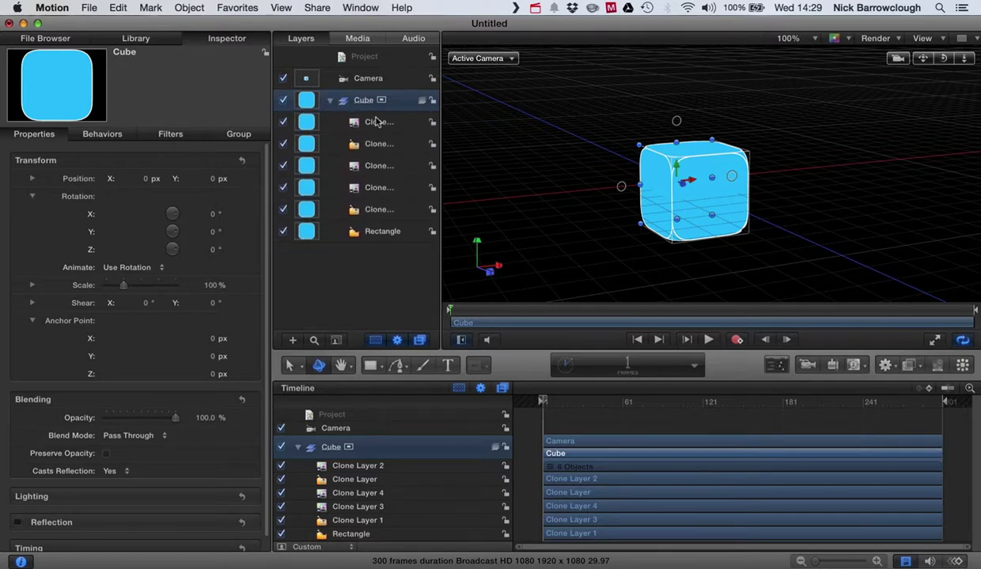
pyautogui.click(330, 101)
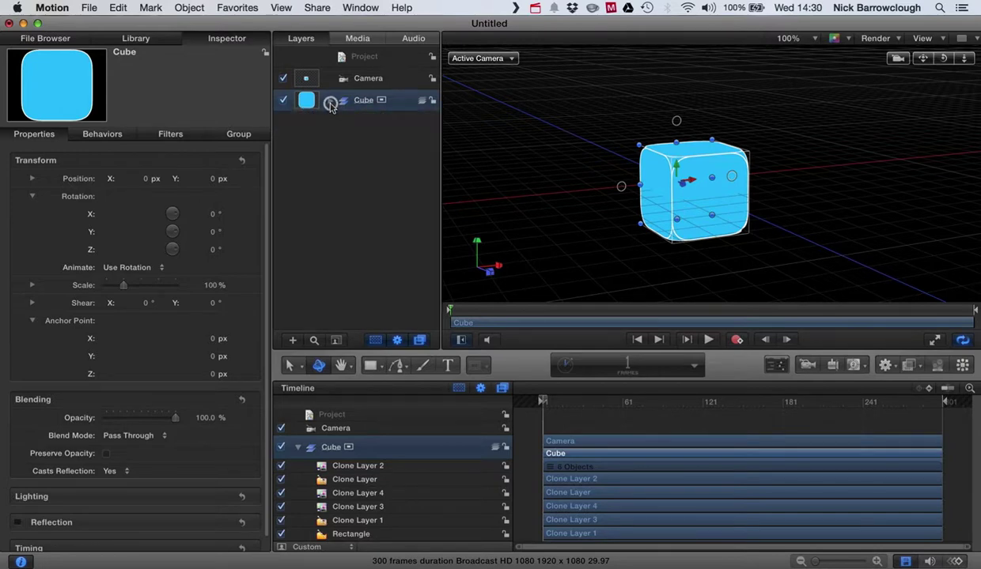
pyautogui.click(32, 196)
pyautogui.click(33, 179)
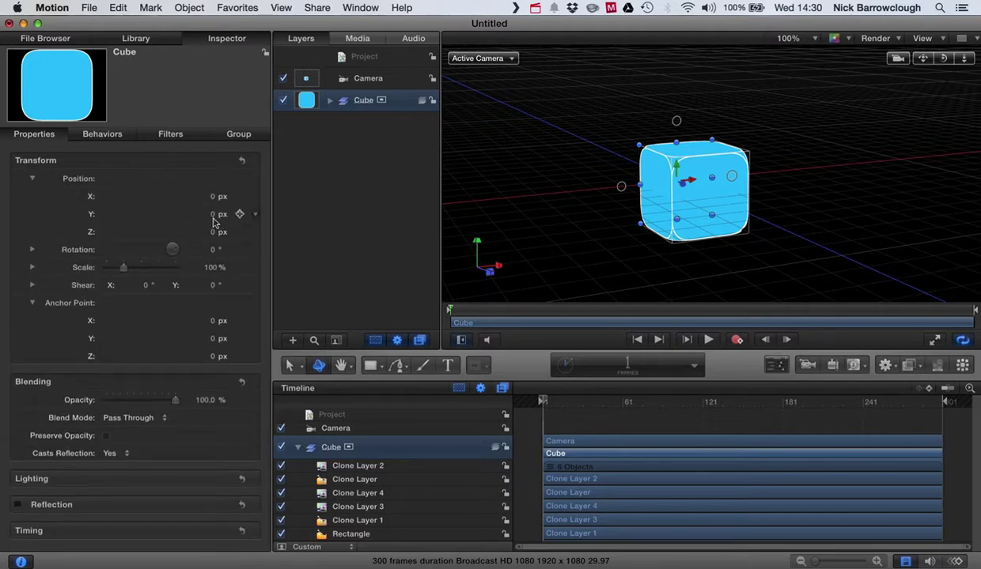
pyautogui.moveTo(213, 219); pyautogui.dragTo(213, 222)
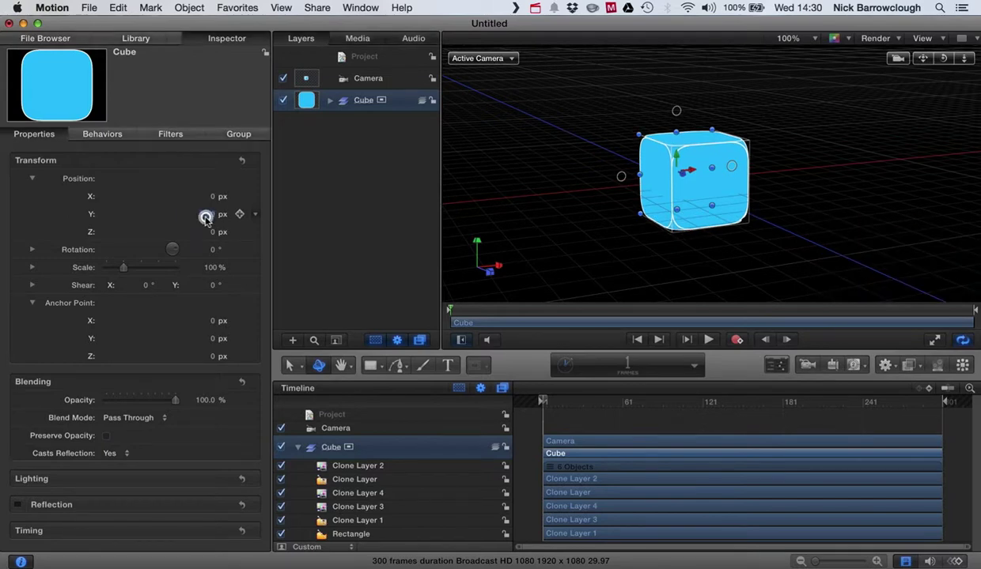
pyautogui.doubleClick(207, 214)
pyautogui.write('110')
pyautogui.press('Return')
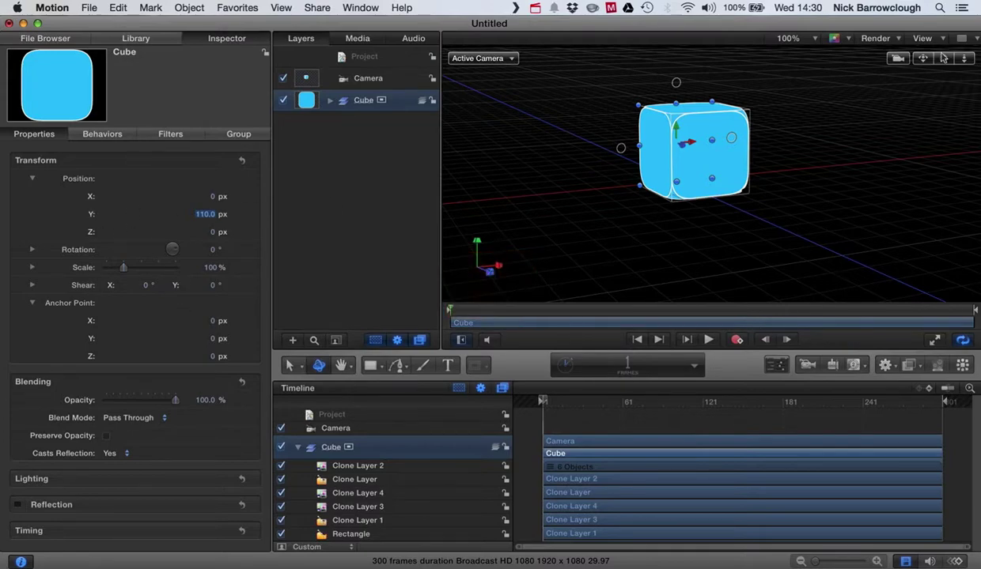
pyautogui.moveTo(944, 59); pyautogui.dragTo(855, 91)
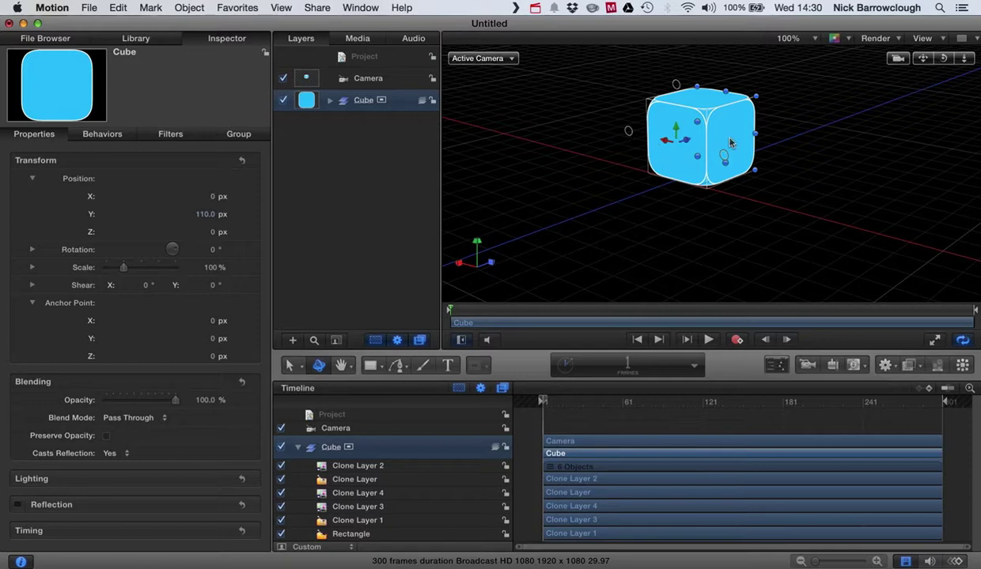
pyautogui.moveTo(630, 132)
pyautogui.mouseDown()
pyautogui.moveTo(639, 180)
pyautogui.moveTo(629, 172)
pyautogui.moveTo(632, 108)
pyautogui.moveTo(650, 103)
pyautogui.moveTo(633, 125)
pyautogui.mouseUp()
pyautogui.press('super+z')
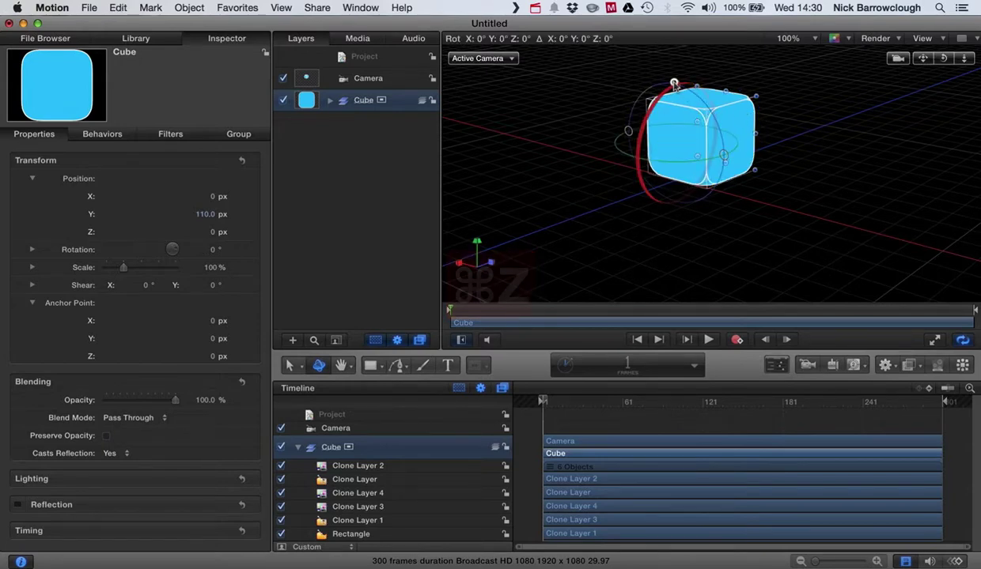
pyautogui.moveTo(675, 85); pyautogui.dragTo(676, 119)
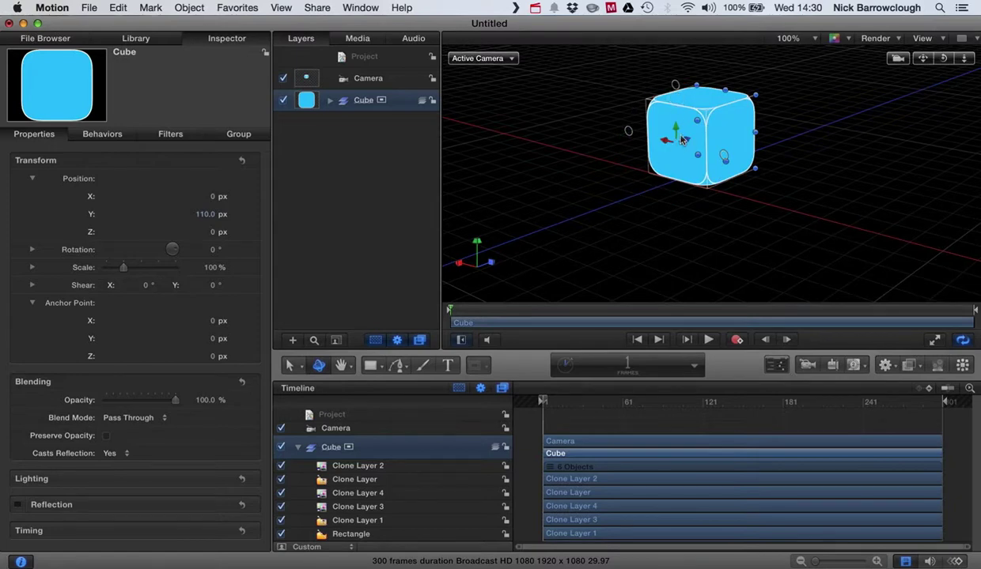
pyautogui.press('super+z')
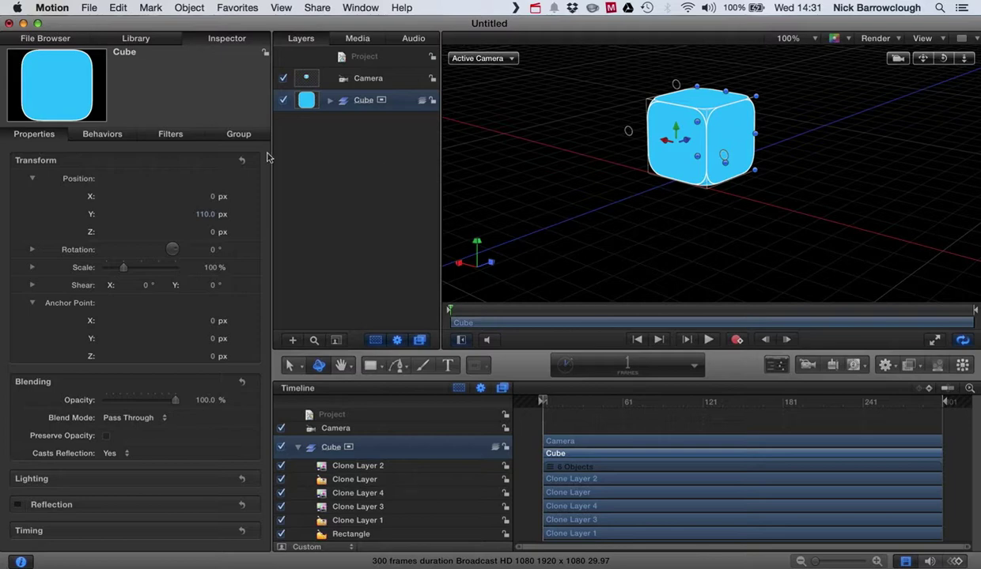
# - Set the Cube group's Anchor Point Z to 110 px, undoing a stray Y change
pyautogui.click(31, 179)
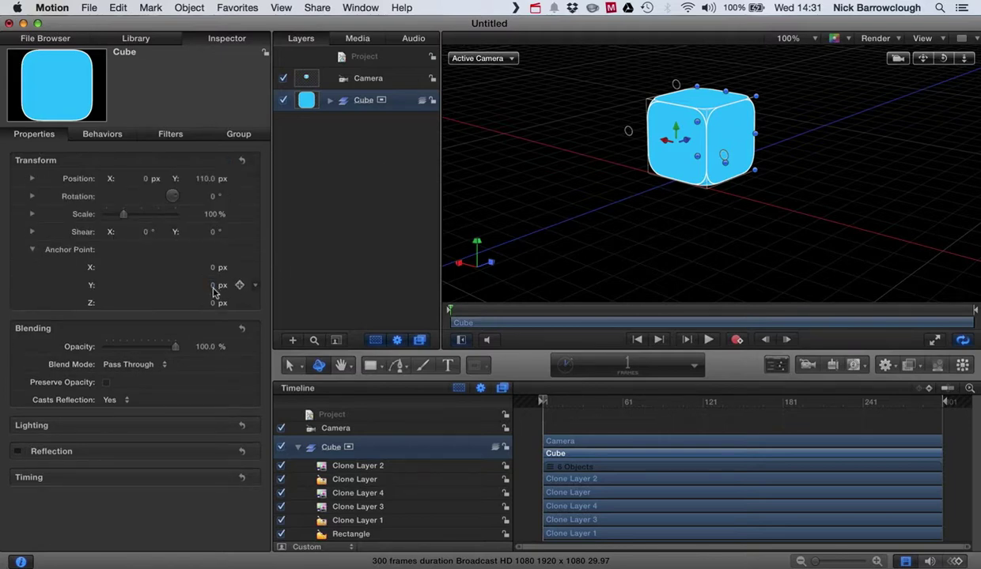
pyautogui.moveTo(213, 289); pyautogui.dragTo(212, 288)
pyautogui.press('super+z')
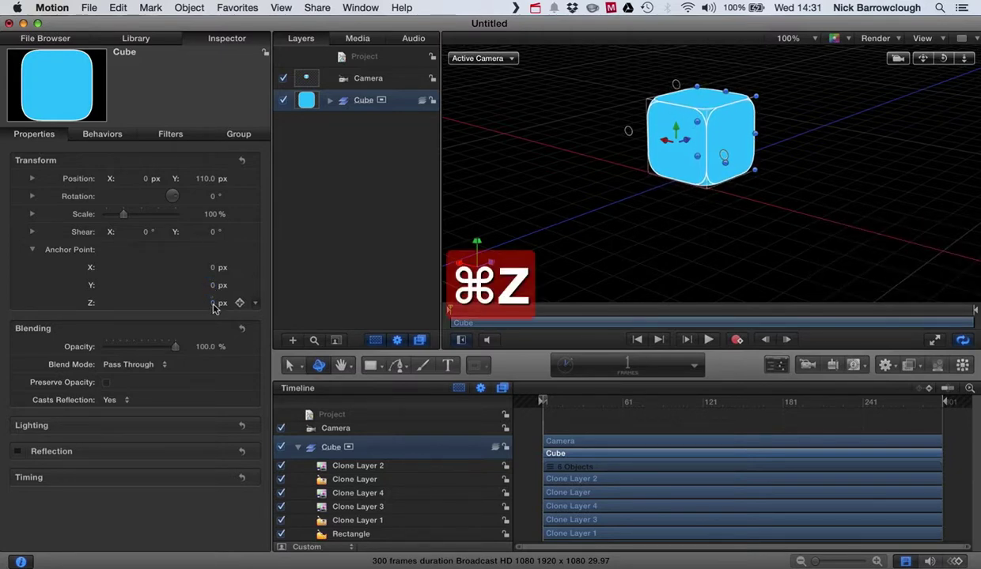
pyautogui.moveTo(213, 303); pyautogui.dragTo(211, 306)
pyautogui.click(204, 305)
pyautogui.write('110')
pyautogui.press('Return')
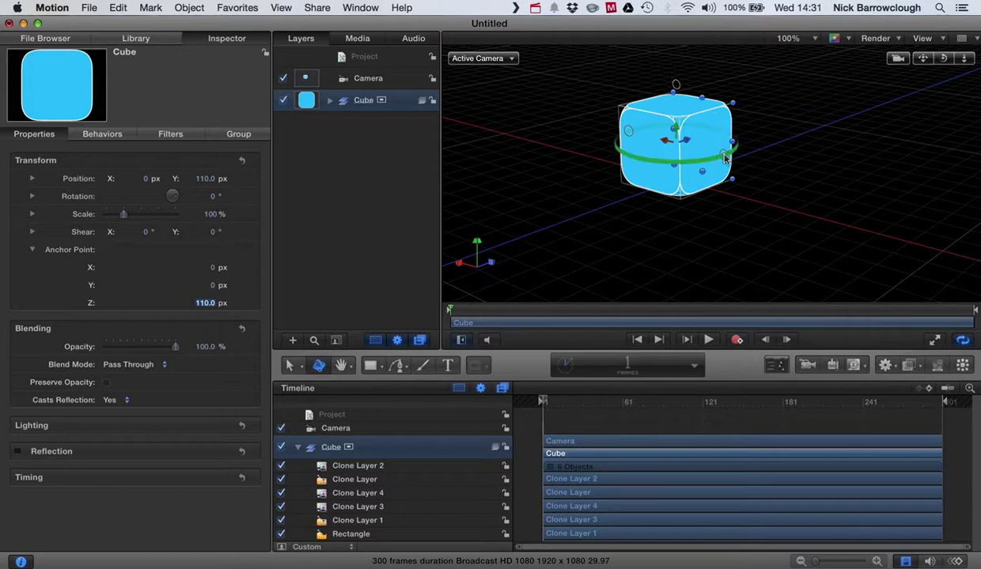
# - Test-spin the cube around Y to check the centred pivot, then undo the spin
pyautogui.moveTo(724, 159)
pyautogui.mouseDown()
pyautogui.moveTo(694, 157)
pyautogui.moveTo(740, 150)
pyautogui.mouseUp()
pyautogui.moveTo(678, 85); pyautogui.dragTo(705, 71)
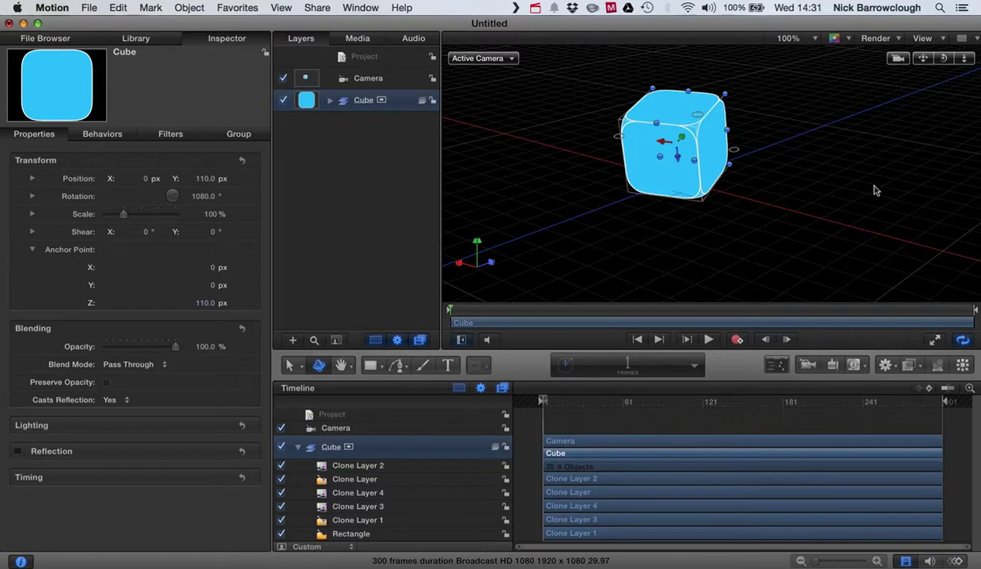
pyautogui.press('super+z')
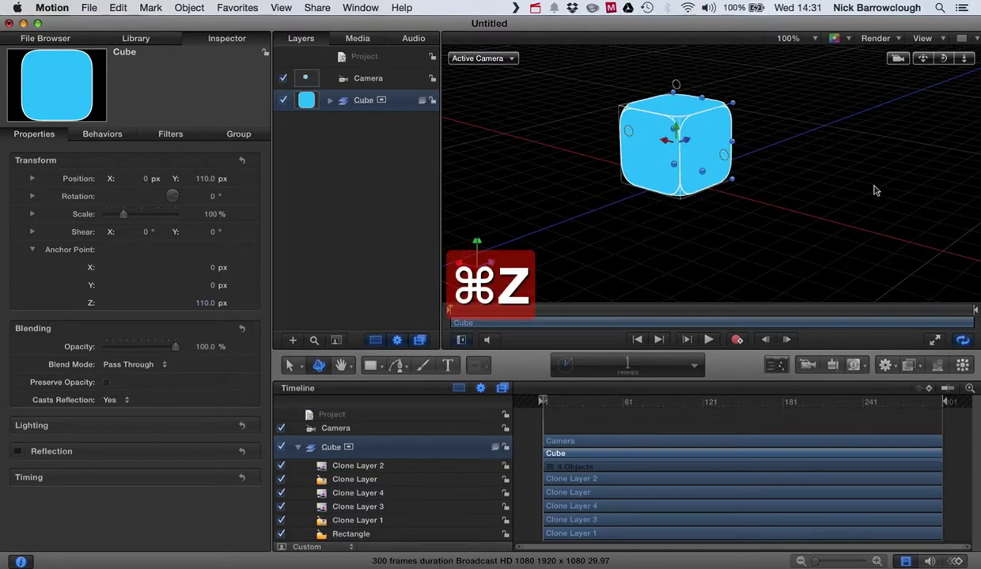
# - Orbit to a lower, front-facing view of the cube and reselect the Cube group
pyautogui.click(30, 250)
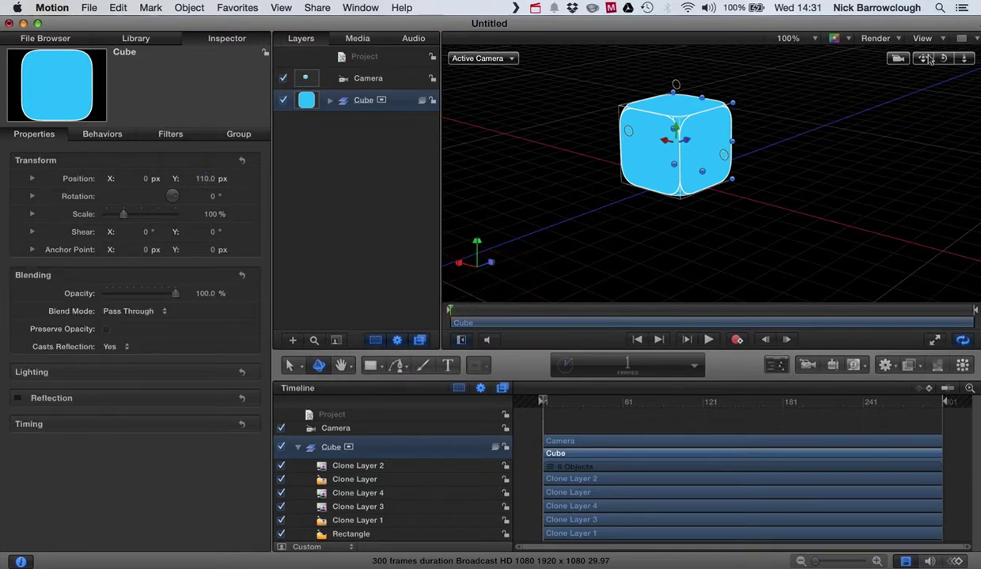
pyautogui.moveTo(944, 59)
pyautogui.mouseDown()
pyautogui.moveTo(919, 63)
pyautogui.moveTo(963, 60)
pyautogui.moveTo(927, 59)
pyautogui.moveTo(948, 63)
pyautogui.mouseUp()
pyautogui.click(738, 193)
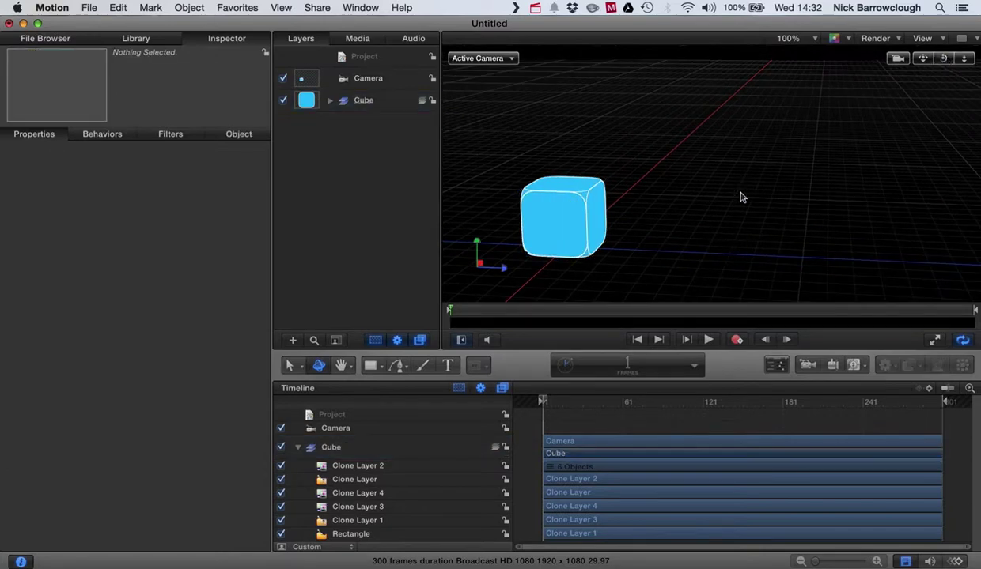
pyautogui.click(360, 103)
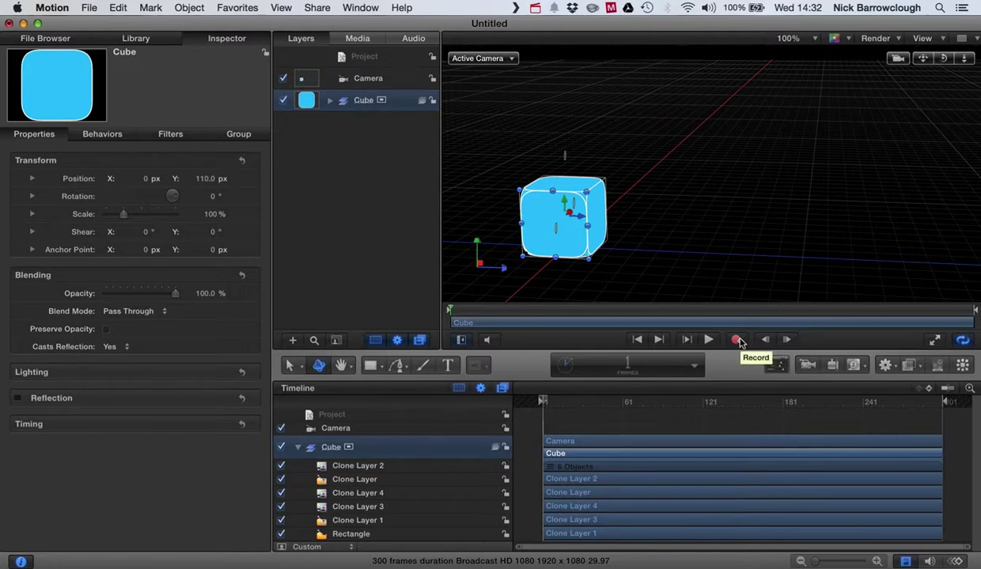
# - Push the cube back along Z to -658.29 px, out of view
pyautogui.moveTo(532, 393)
pyautogui.mouseDown()
pyautogui.moveTo(937, 393)
pyautogui.moveTo(771, 388)
pyautogui.moveTo(542, 399)
pyautogui.moveTo(980, 411)
pyautogui.moveTo(490, 414)
pyautogui.mouseUp()
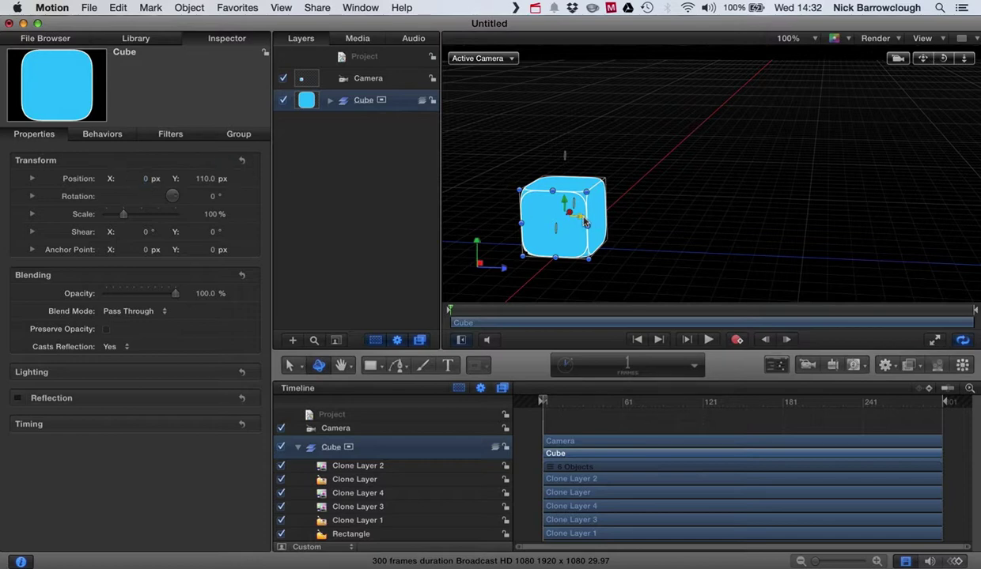
pyautogui.moveTo(585, 224); pyautogui.dragTo(392, 197)
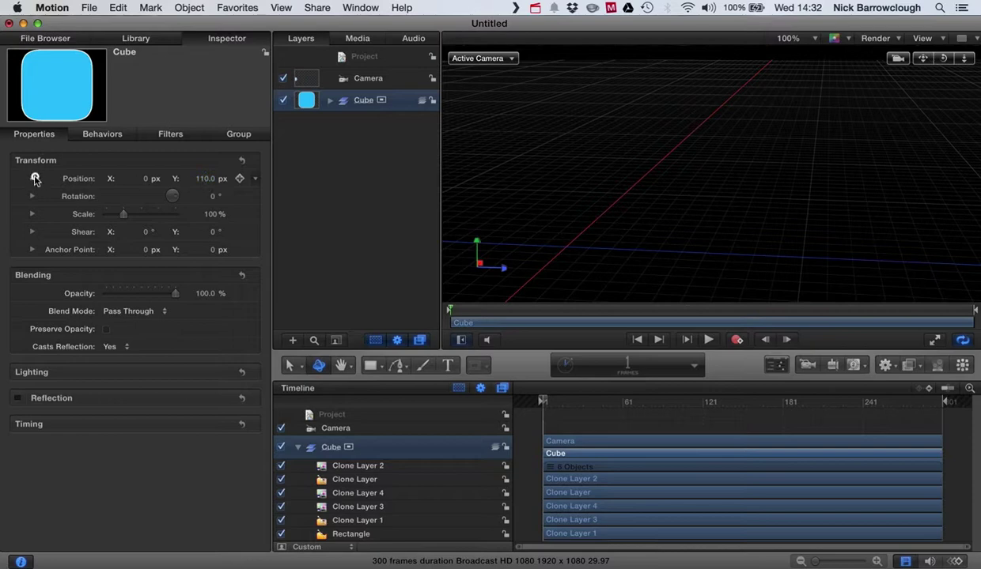
pyautogui.click(33, 178)
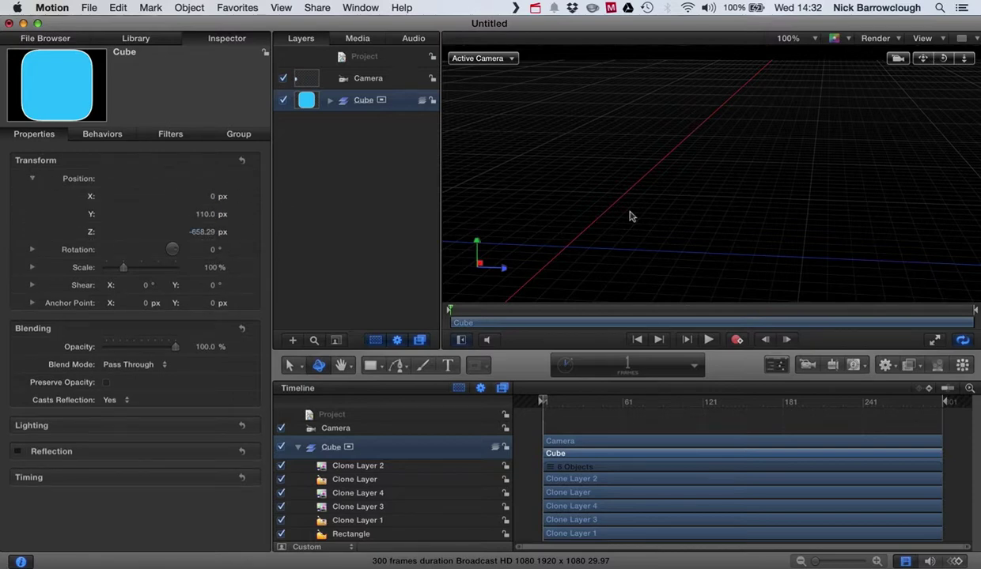
# - Turn on keyframe recording and move the playhead to frame 15
pyautogui.click(736, 340)
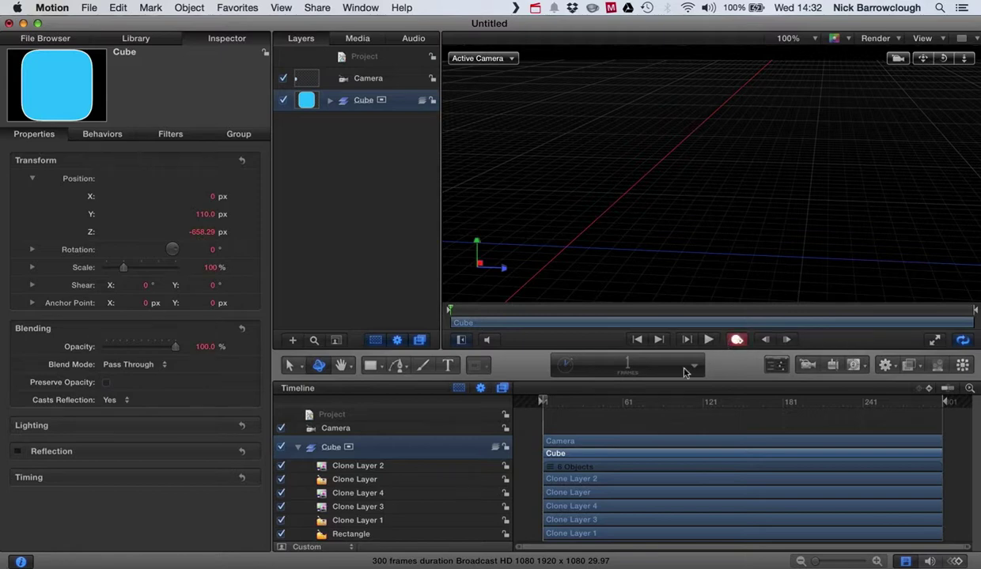
pyautogui.click(543, 402)
pyautogui.moveTo(543, 402); pyautogui.dragTo(562, 403)
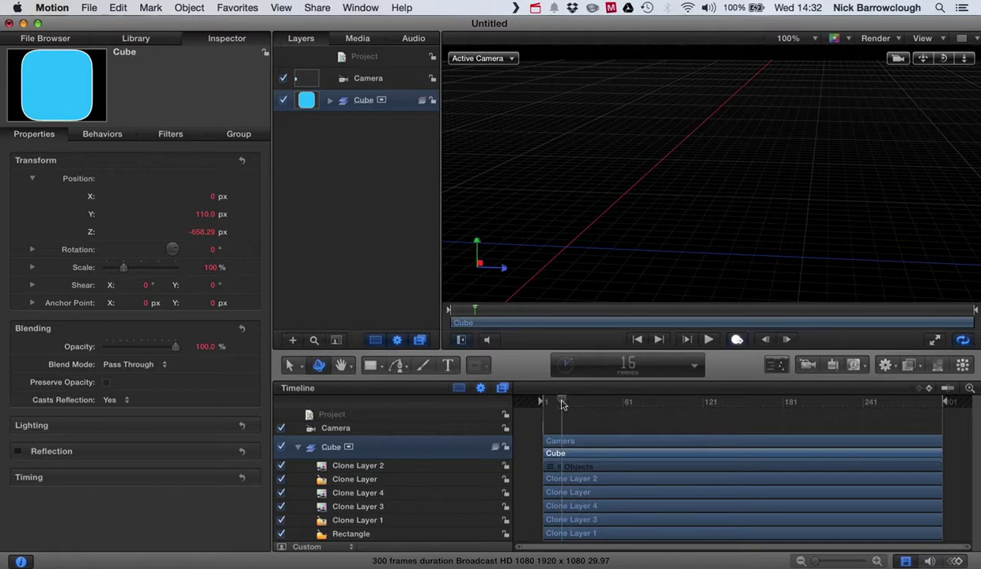
# - Keyframe the cube's Position Z at 0 on frame 15
pyautogui.click(200, 233)
pyautogui.write('0')
pyautogui.press('Return')
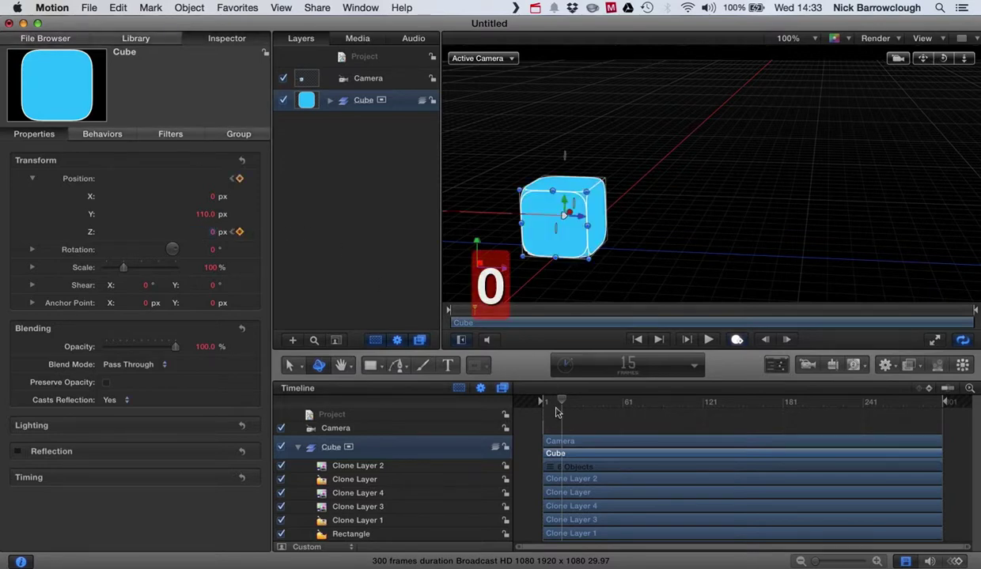
# - Preview the slide-in animation from frame 1 twice
pyautogui.click(452, 313)
pyautogui.click(708, 339)
pyautogui.click(708, 339)
pyautogui.moveTo(592, 406); pyautogui.dragTo(501, 407)
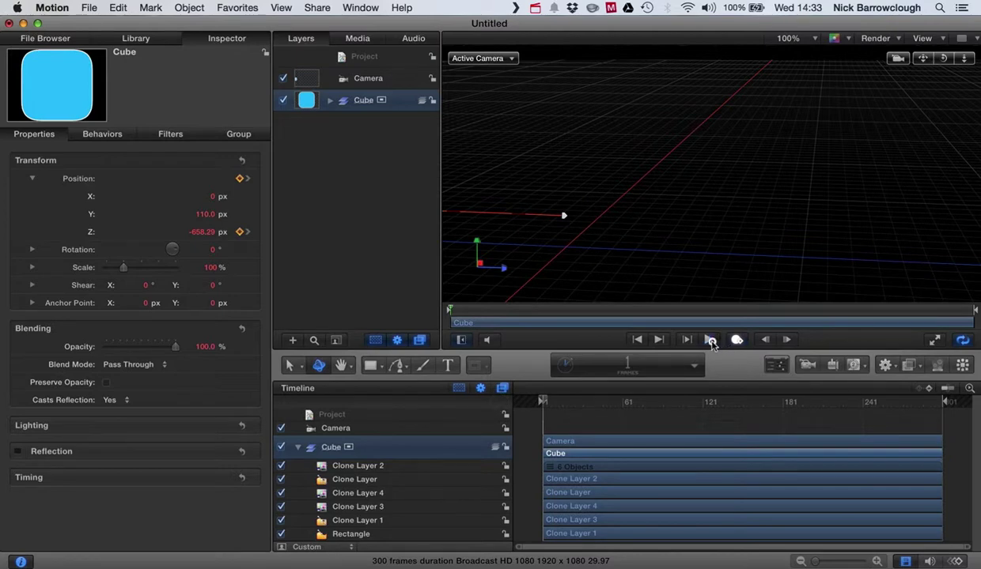
pyautogui.click(709, 339)
pyautogui.click(709, 340)
pyautogui.moveTo(590, 403); pyautogui.dragTo(532, 400)
# - With recording on, add Rotation X, Y and Z keyframes at 0° on frame 1
pyautogui.click(31, 179)
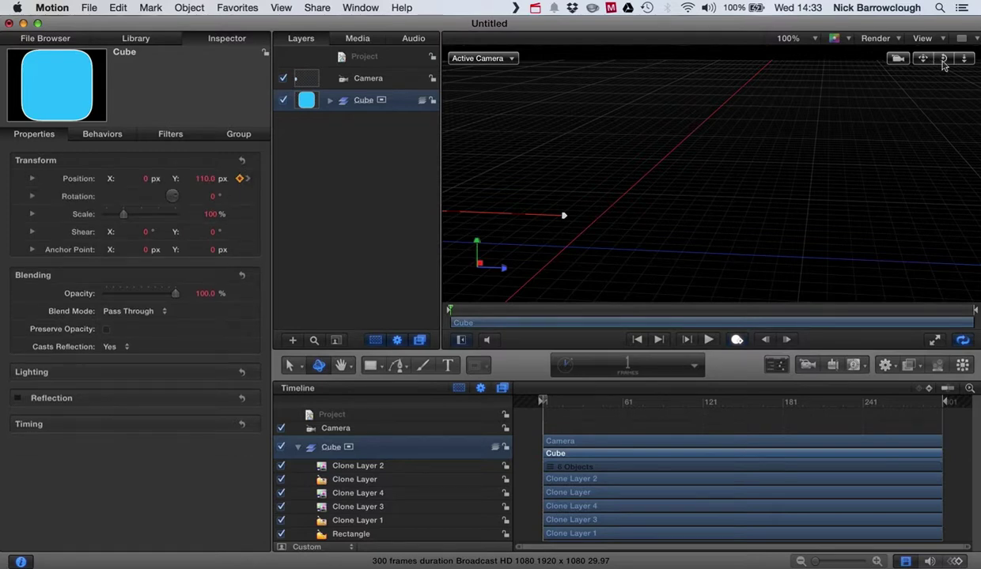
pyautogui.press('a')
pyautogui.moveTo(943, 59); pyautogui.dragTo(500, 212)
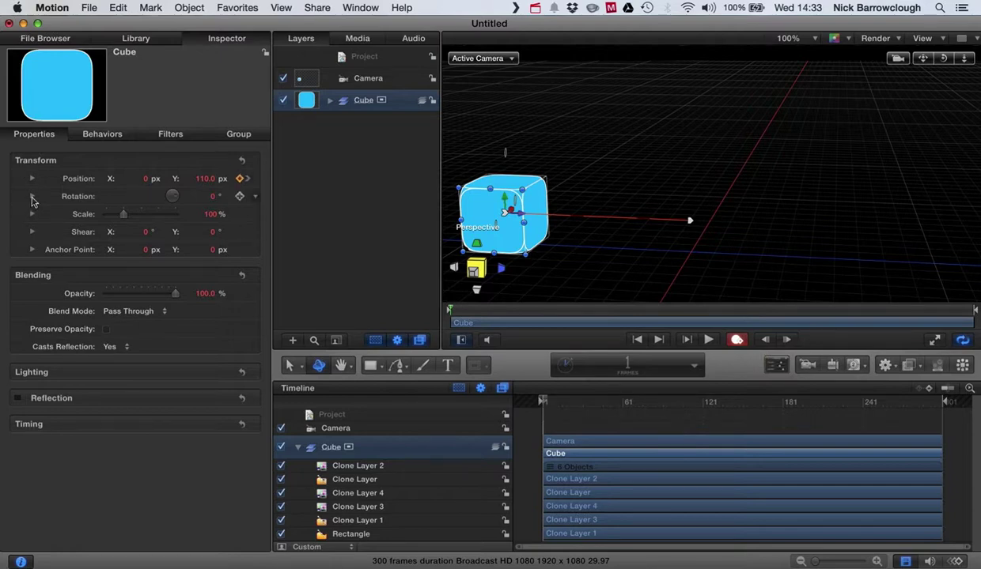
pyautogui.click(31, 197)
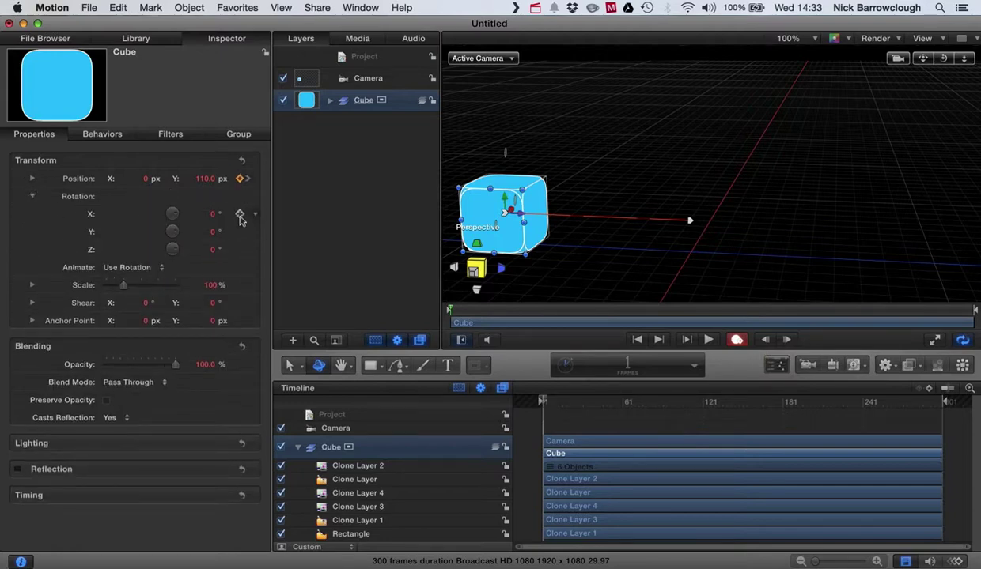
pyautogui.click(240, 216)
pyautogui.click(240, 233)
pyautogui.click(241, 249)
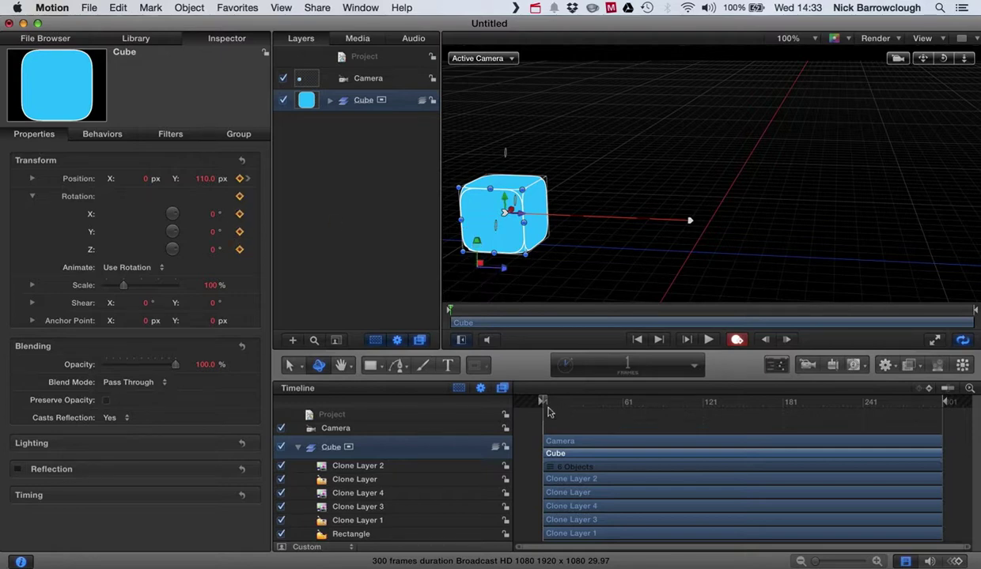
# - Turn recording off, move to frame 15 and start adjusting Rotation Y
pyautogui.press('a')
pyautogui.moveTo(542, 403); pyautogui.dragTo(562, 404)
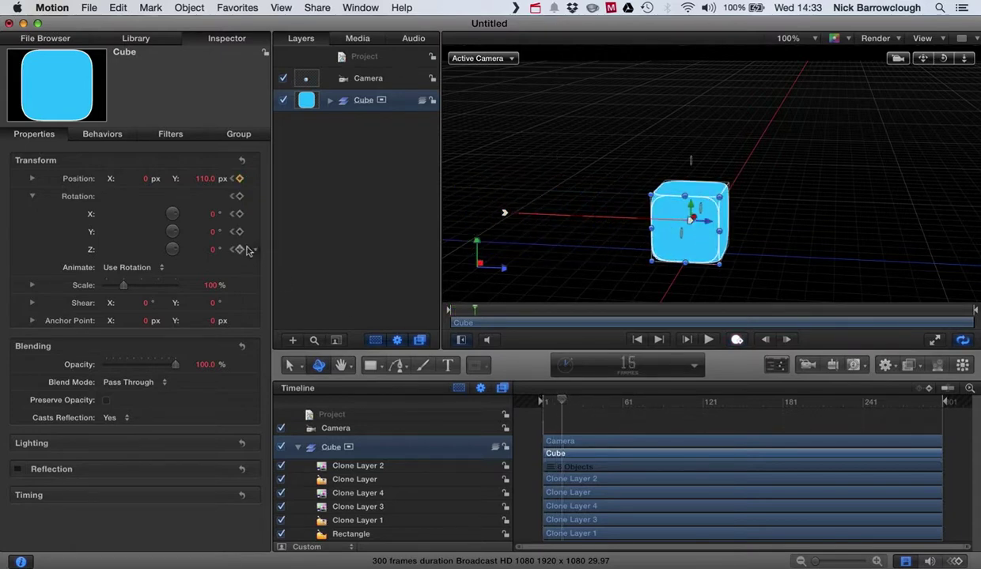
pyautogui.moveTo(213, 235); pyautogui.dragTo(212, 233)
# - Enter 360° for the cube's Rotation Y at frame 15
pyautogui.click(202, 233)
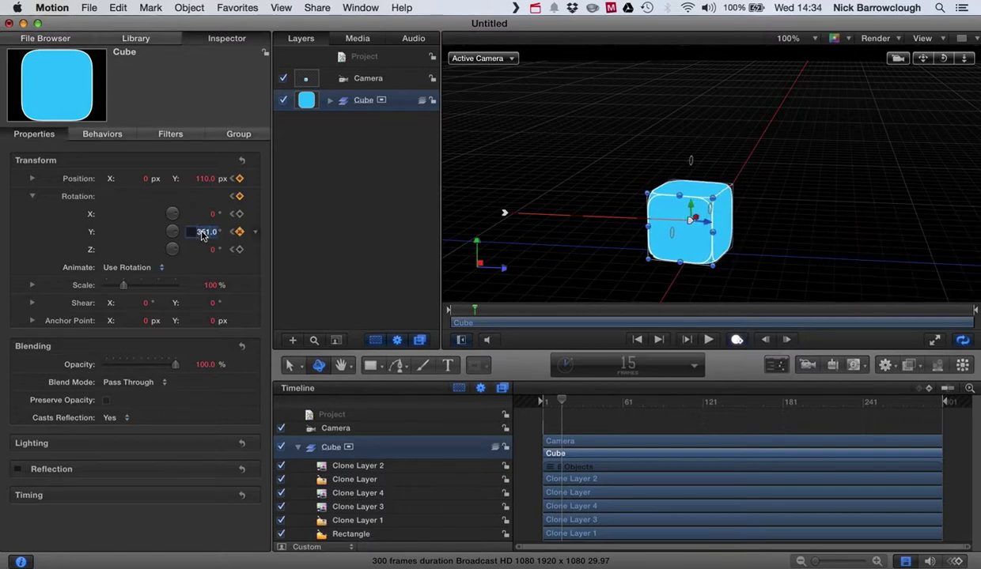
pyautogui.write('360')
pyautogui.press('Return')
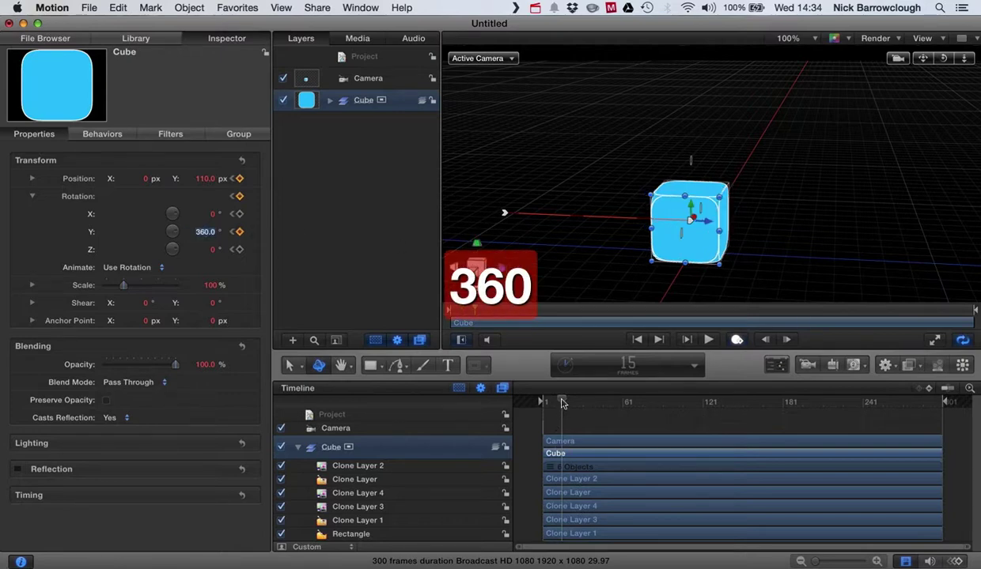
# - Preview the spin from frame 1, then turn keyframe recording back on
pyautogui.moveTo(562, 403); pyautogui.dragTo(511, 403)
pyautogui.click(708, 340)
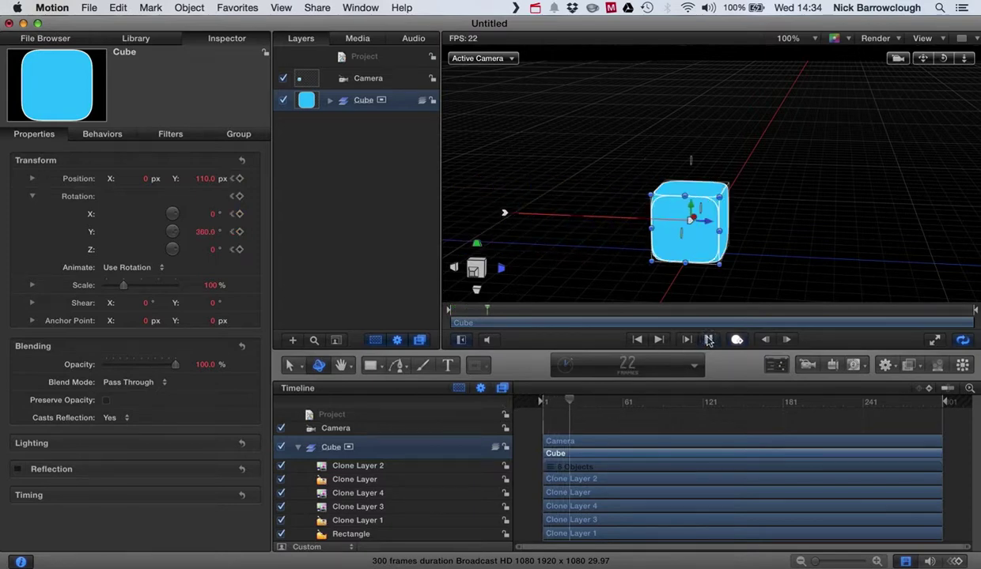
pyautogui.moveTo(608, 394); pyautogui.dragTo(534, 401)
pyautogui.click(708, 339)
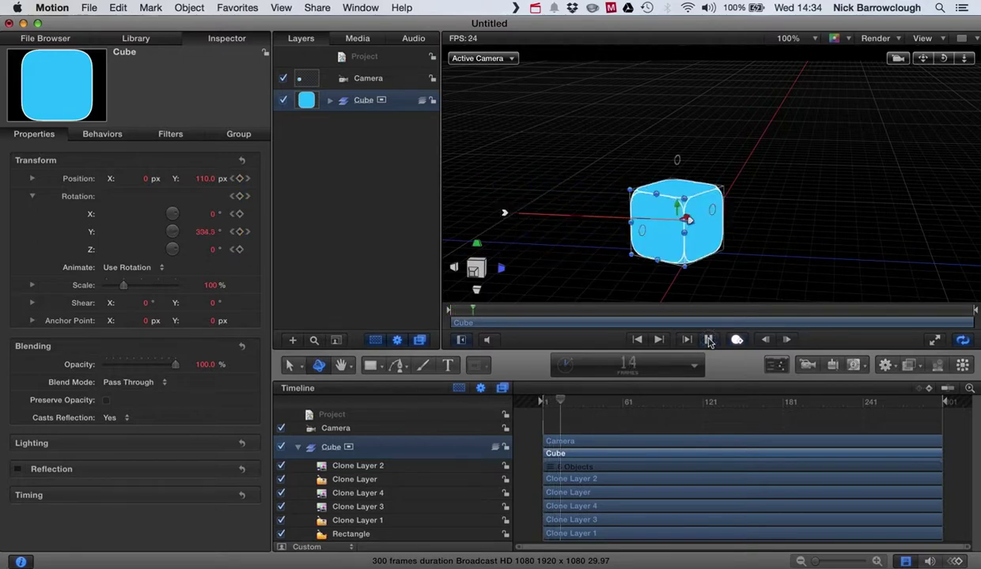
pyautogui.click(708, 339)
pyautogui.click(737, 340)
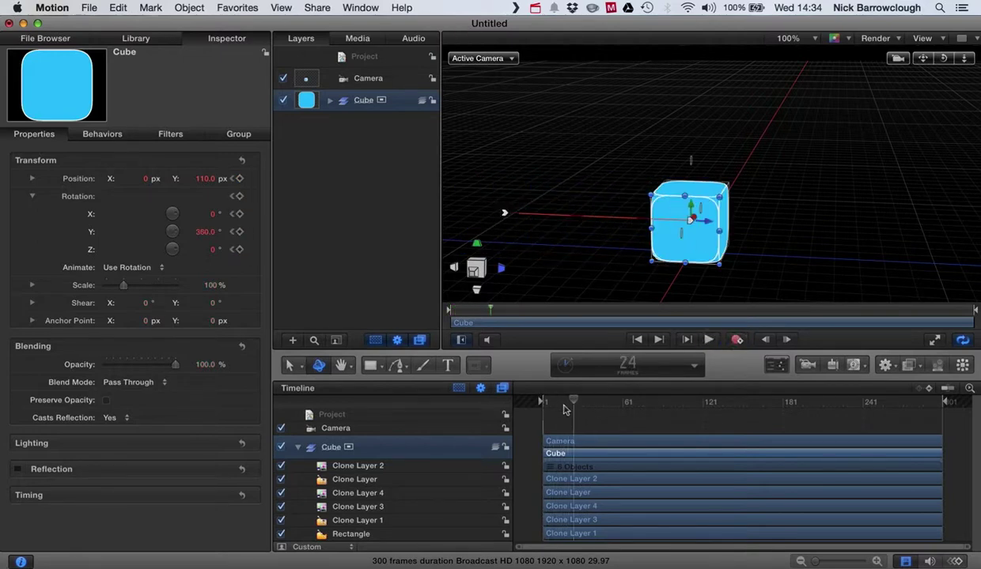
# - At frame 1, pan and orbit the camera so the cube starts off-screen, then preview
pyautogui.moveTo(569, 401); pyautogui.dragTo(499, 395)
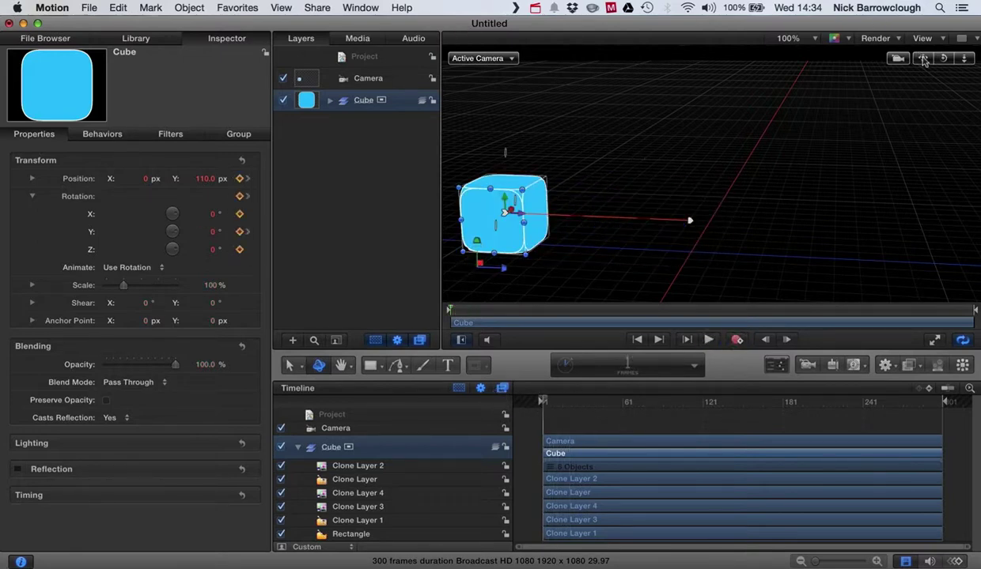
pyautogui.moveTo(924, 62); pyautogui.dragTo(830, 64)
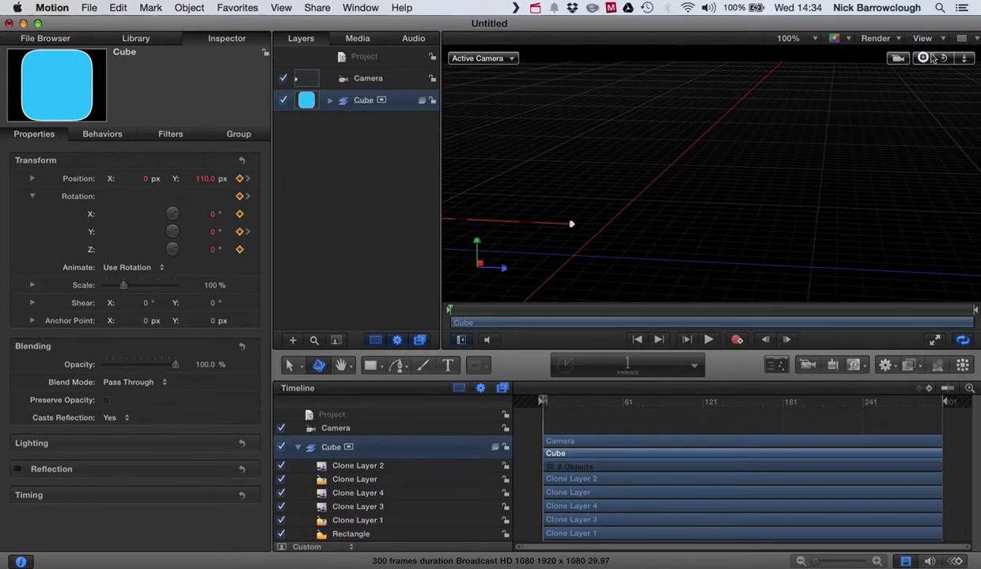
pyautogui.moveTo(946, 58); pyautogui.dragTo(895, 63)
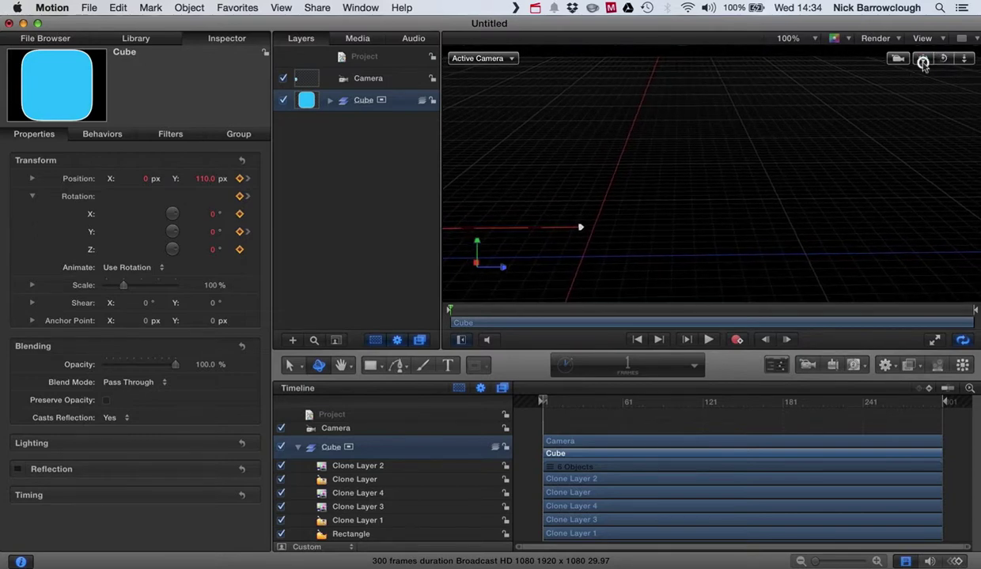
pyautogui.click(709, 340)
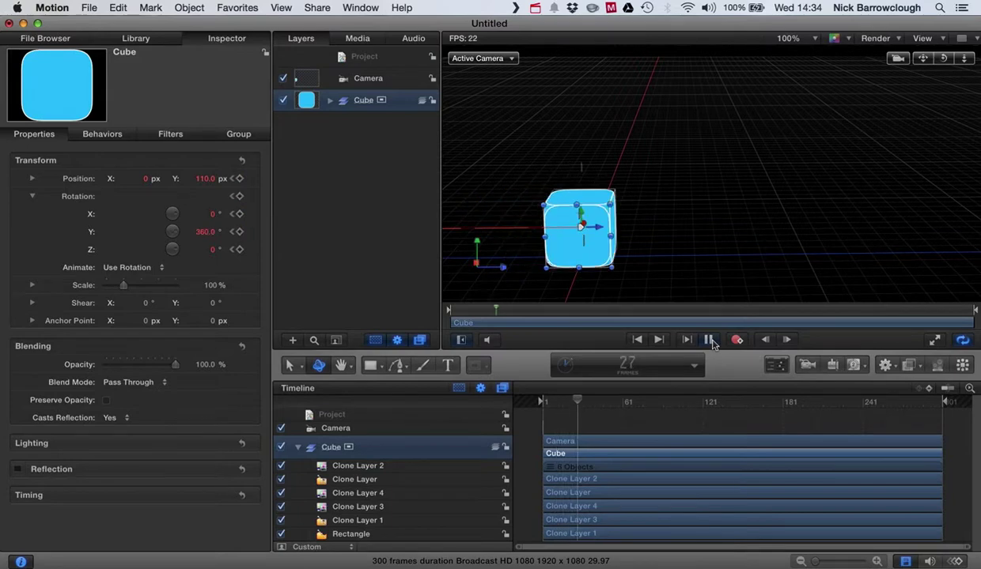
pyautogui.click(712, 340)
# - Replay from frame 1, fine-tune the orbit, and scrub through to check the spin
pyautogui.click(760, 169)
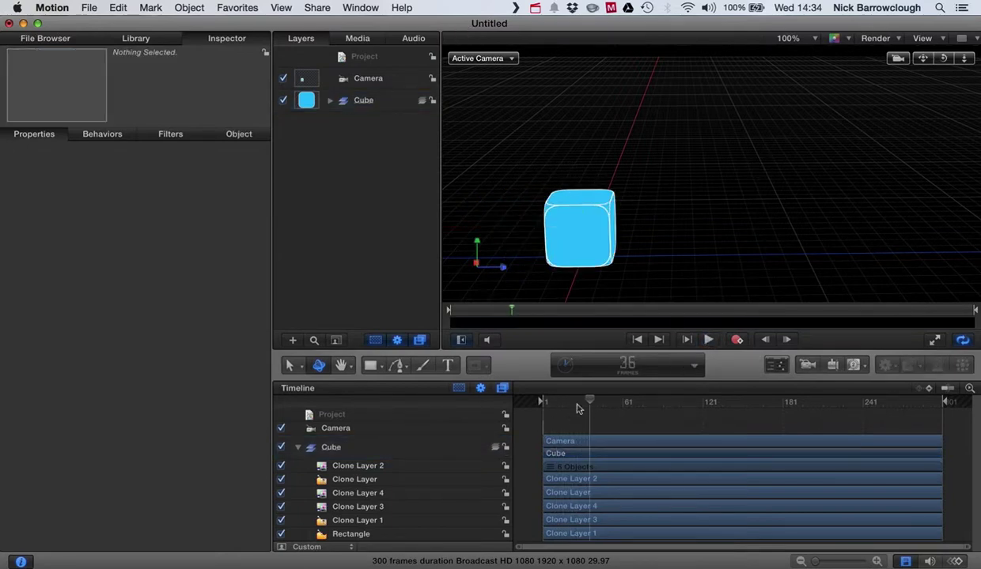
pyautogui.moveTo(583, 400); pyautogui.dragTo(453, 394)
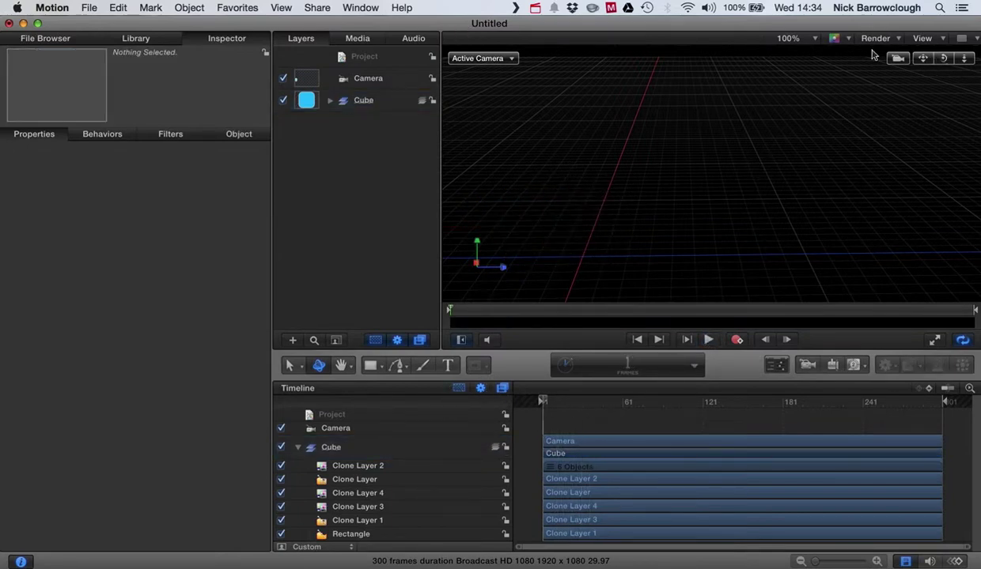
pyautogui.click(710, 340)
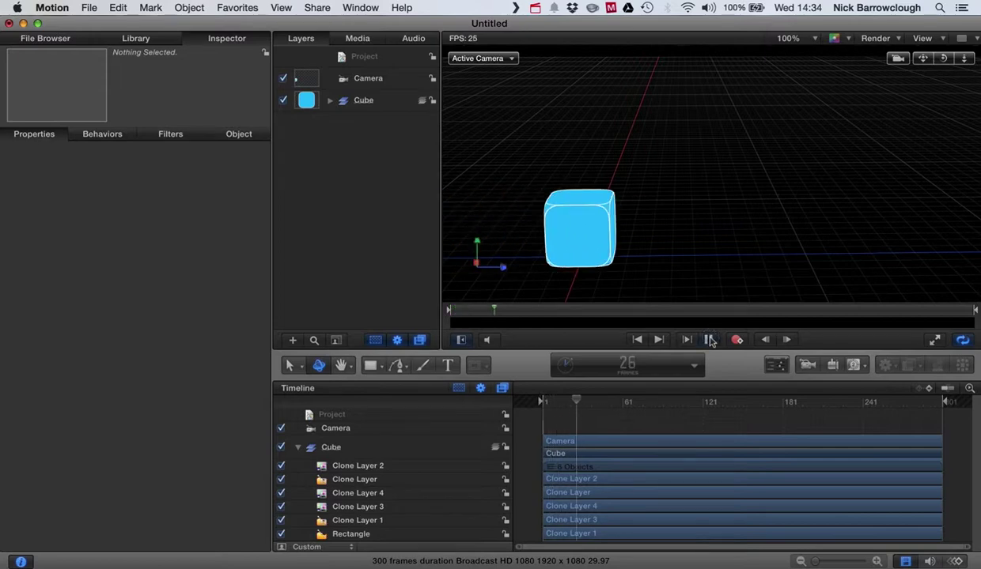
pyautogui.click(710, 340)
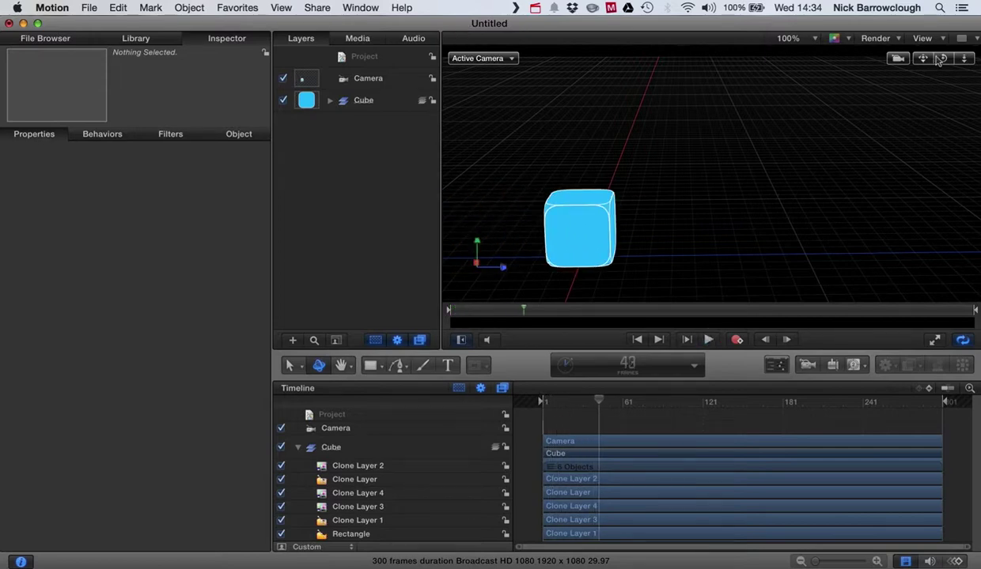
pyautogui.moveTo(943, 62); pyautogui.dragTo(936, 63)
pyautogui.moveTo(597, 404); pyautogui.dragTo(511, 395)
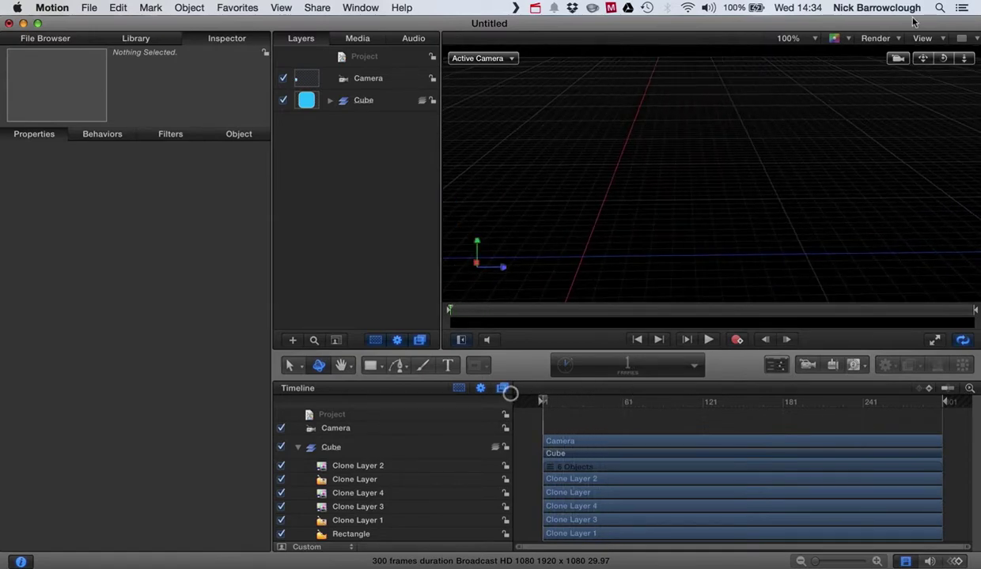
# - Play the current animation to review it, then return to frame 1
pyautogui.click(707, 339)
pyautogui.click(708, 339)
pyautogui.moveTo(619, 406); pyautogui.dragTo(543, 396)
# - Delete the camera's Rotation X, Y and Z keyframes at frame 1 and frame 43
pyautogui.click(353, 80)
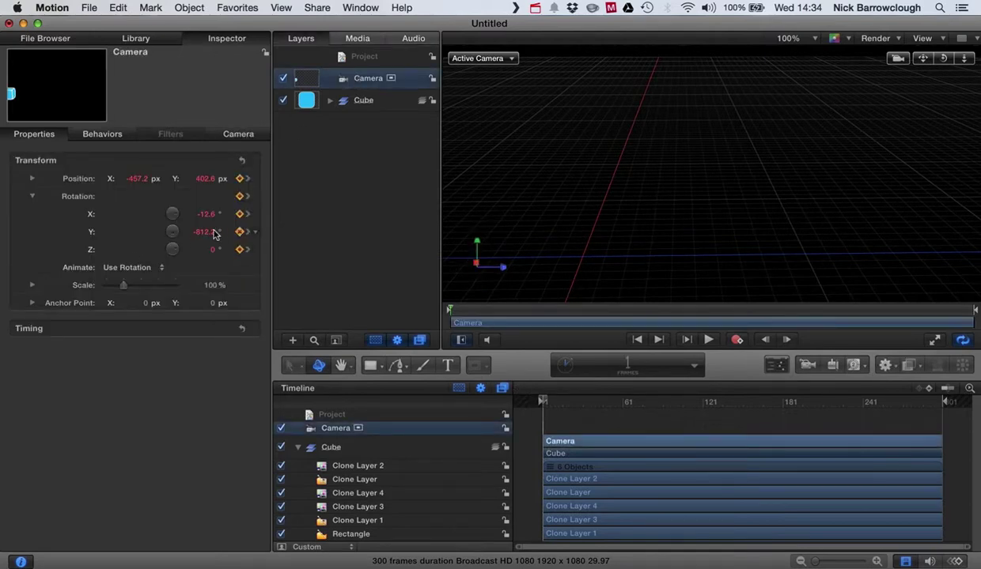
pyautogui.click(240, 232)
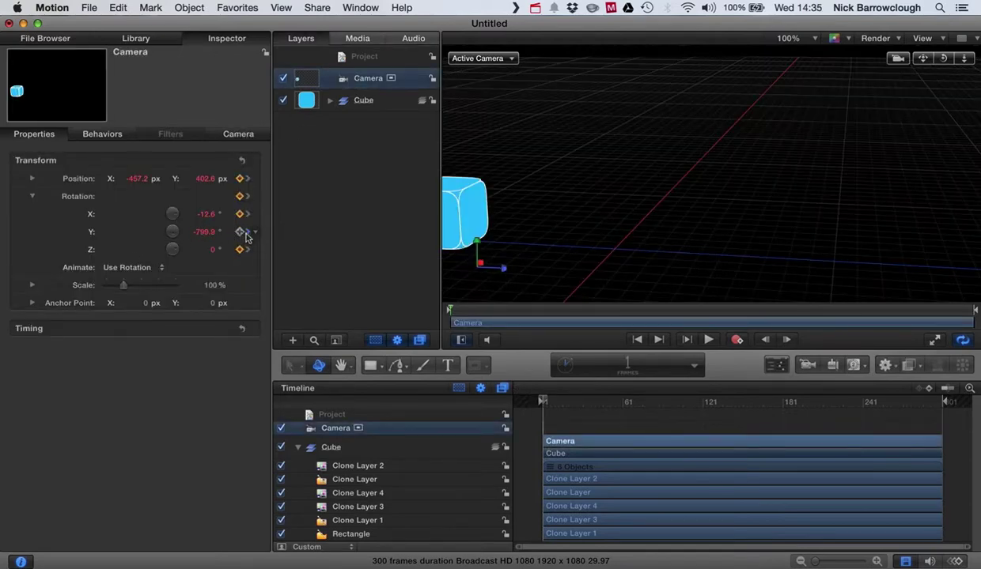
pyautogui.click(240, 215)
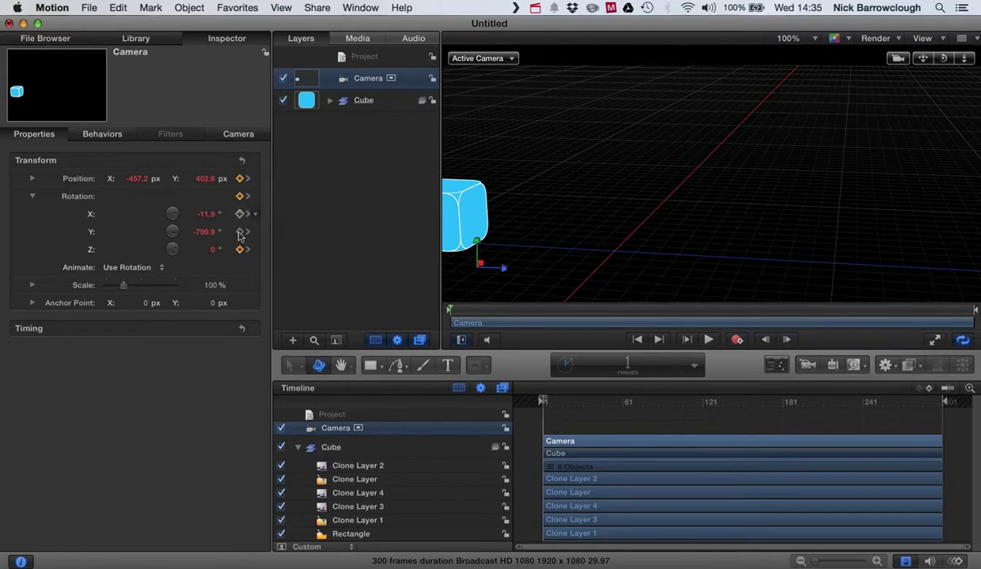
pyautogui.click(239, 250)
pyautogui.click(239, 214)
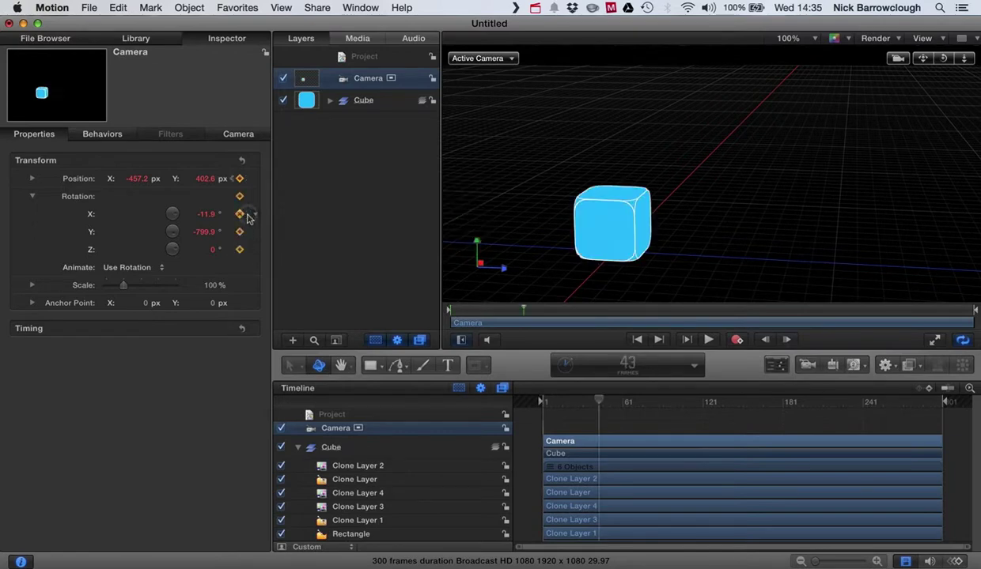
pyautogui.click(239, 232)
pyautogui.click(240, 250)
pyautogui.click(240, 250)
pyautogui.click(240, 232)
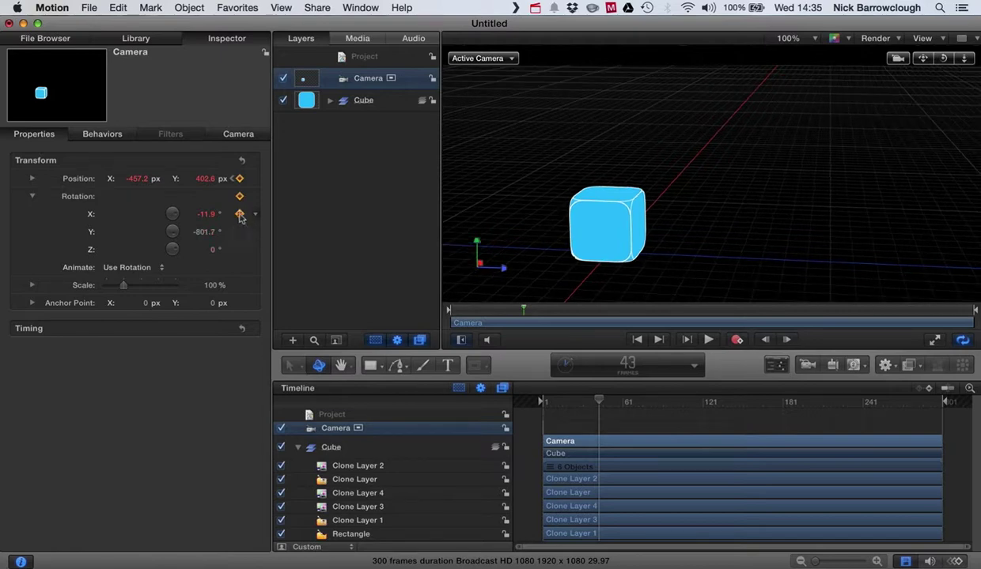
pyautogui.click(239, 214)
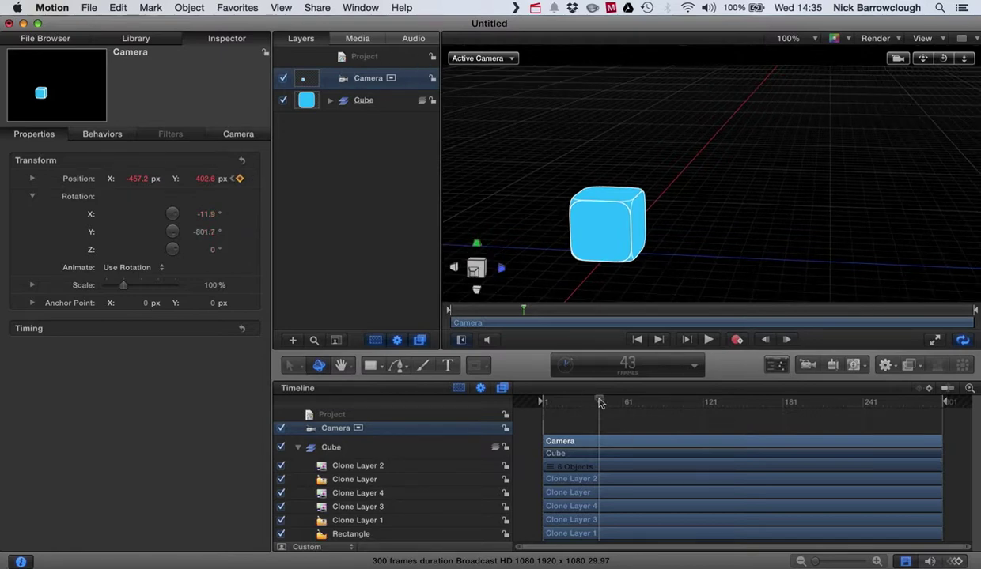
# - Pan the camera to reframe the shot and preview the animation from frame 1
pyautogui.moveTo(599, 401); pyautogui.dragTo(525, 394)
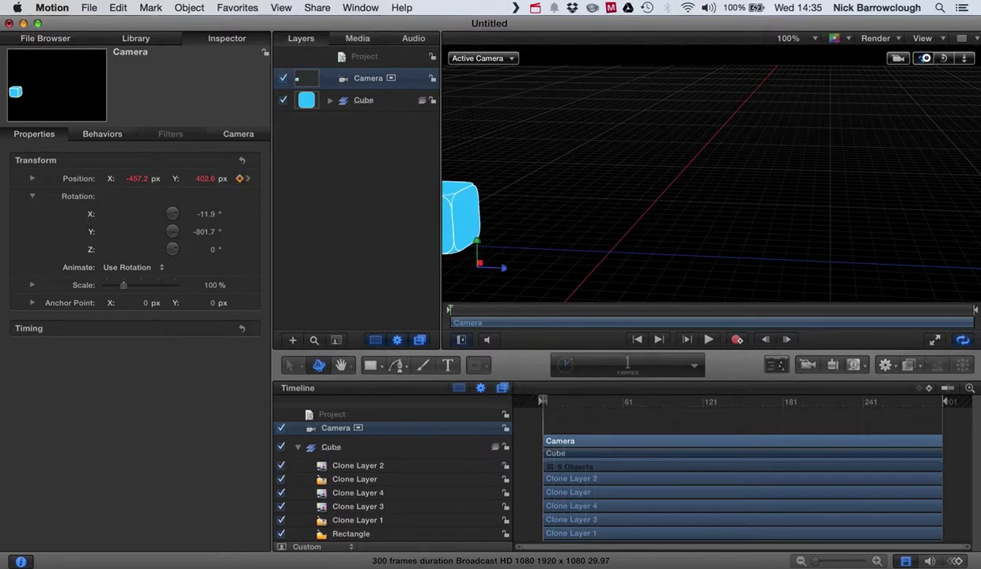
pyautogui.moveTo(922, 58); pyautogui.dragTo(902, 87)
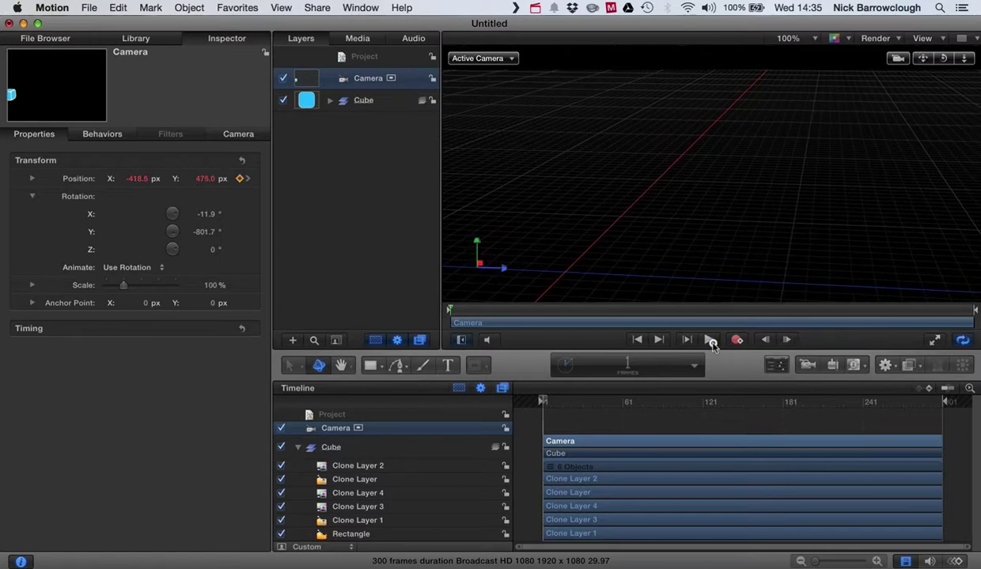
pyautogui.click(710, 342)
pyautogui.click(711, 344)
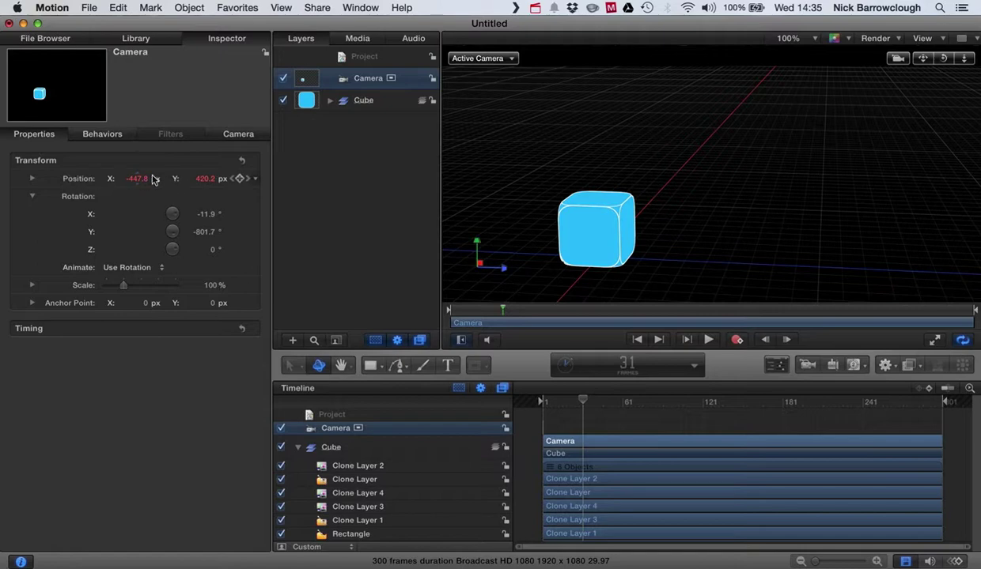
# - Remove the camera's Position X, Y and Z keyframes, then rewind to frame 1
pyautogui.click(32, 179)
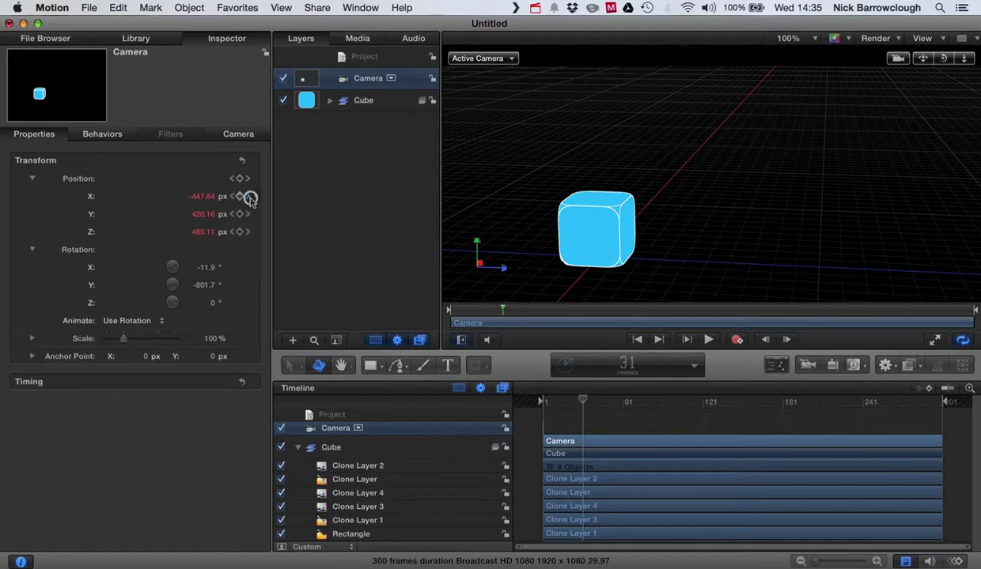
pyautogui.rightClick(235, 195)
pyautogui.press('Escape')
pyautogui.press('Home')
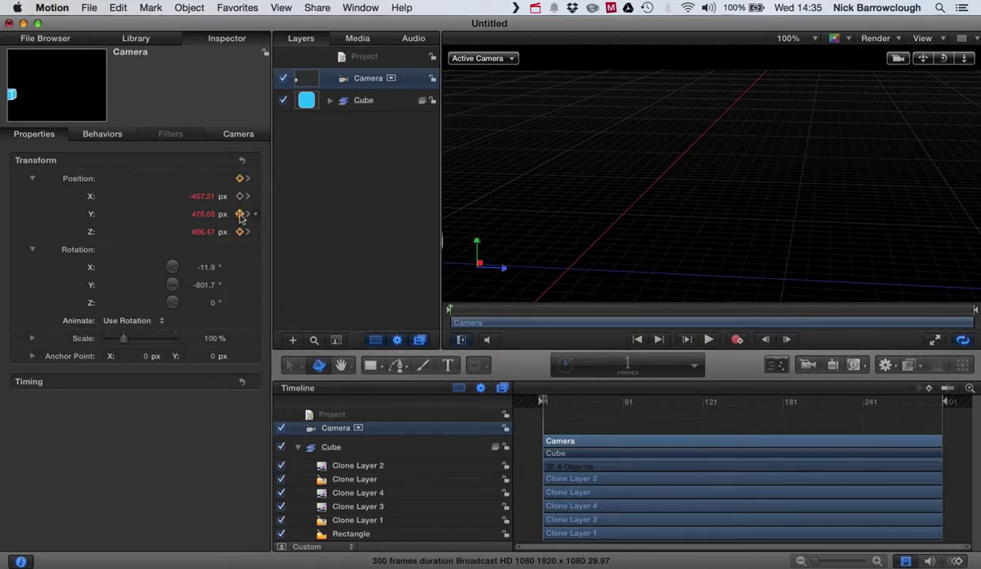
pyautogui.click(246, 214)
pyautogui.click(246, 232)
pyautogui.click(246, 232)
pyautogui.click(239, 232)
pyautogui.click(240, 214)
pyautogui.click(240, 197)
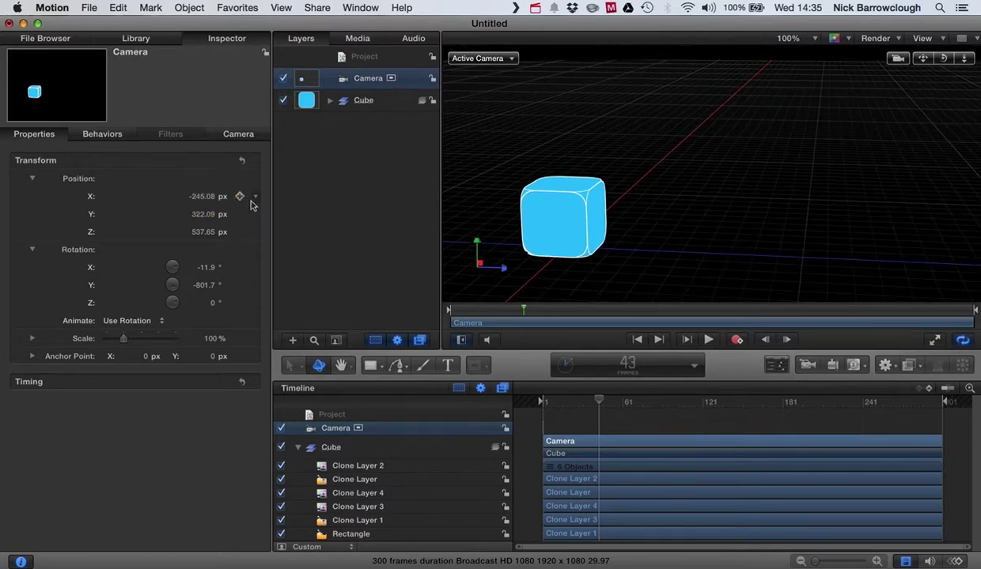
pyautogui.click(32, 178)
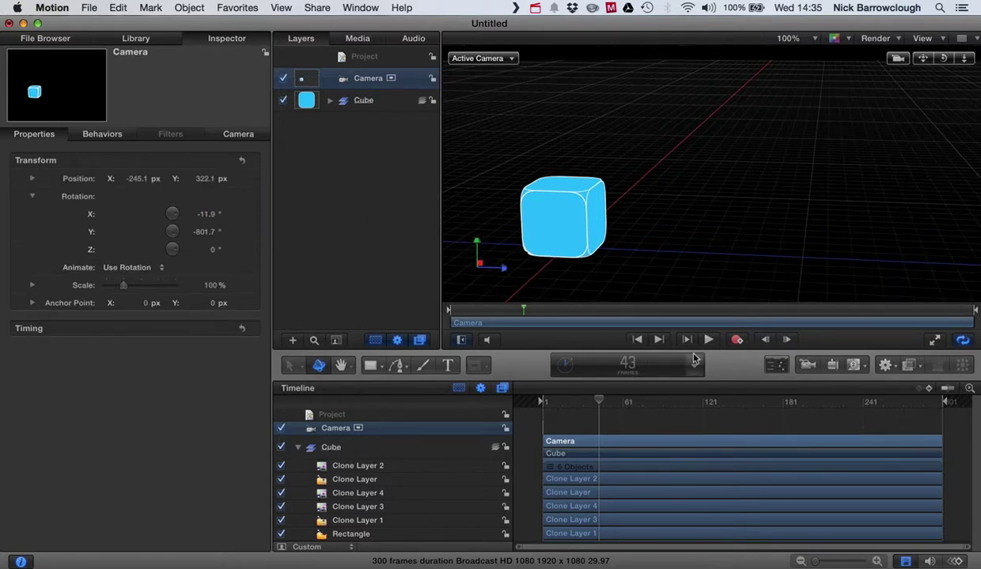
pyautogui.moveTo(584, 399); pyautogui.dragTo(542, 401)
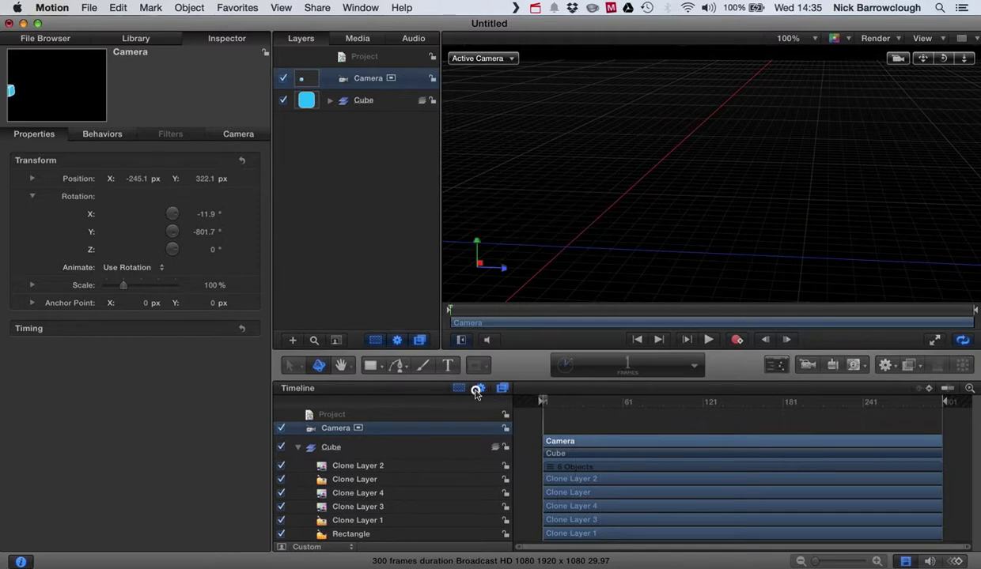
# - Play the cube's slide-in animation twice from frame 1 to check it
pyautogui.click(708, 340)
pyautogui.click(708, 340)
pyautogui.moveTo(590, 401); pyautogui.dragTo(475, 402)
pyautogui.click(708, 340)
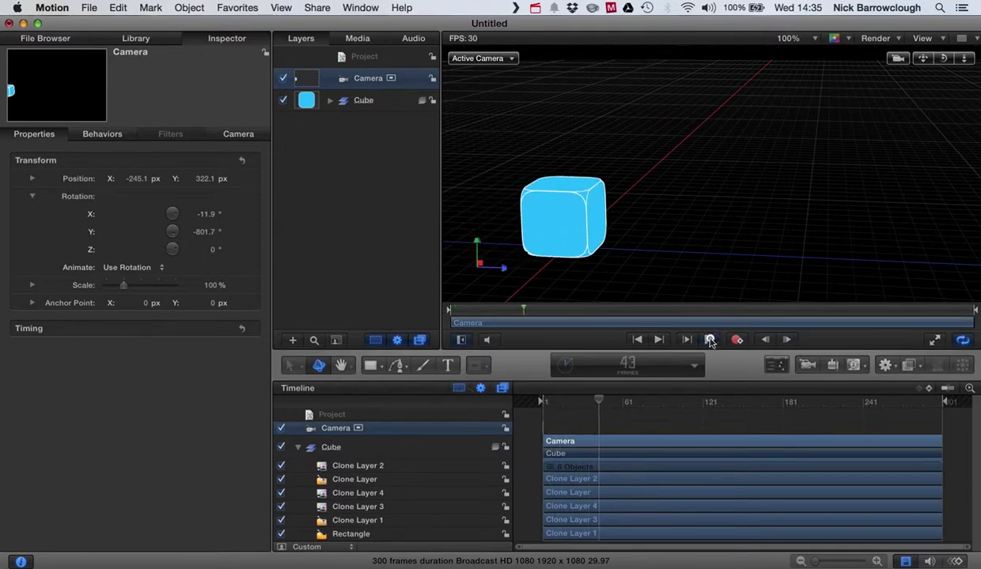
pyautogui.click(709, 340)
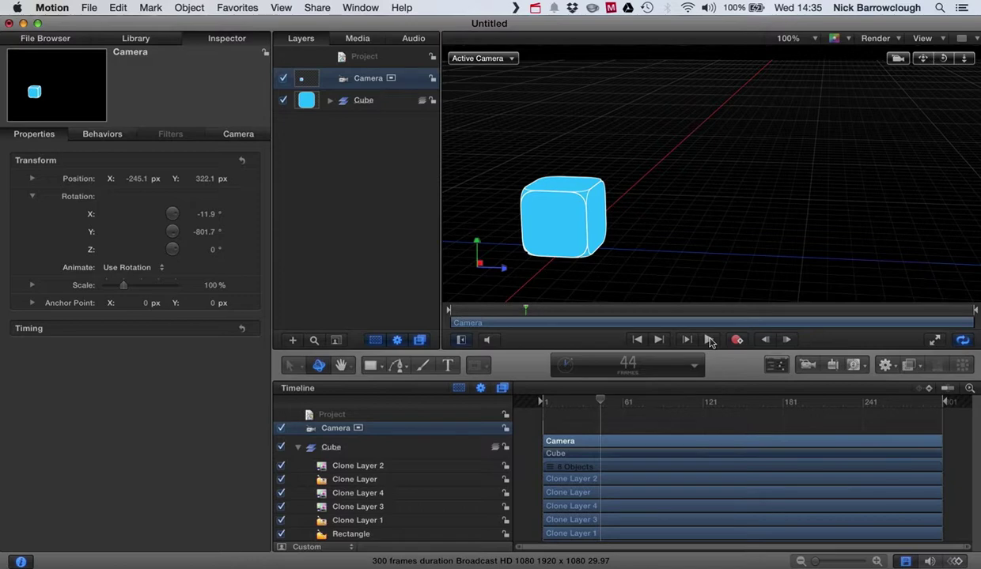
# - Select and deselect the Cube group, then orbit the viewer to a slightly different angle
pyautogui.click(355, 100)
pyautogui.click(729, 155)
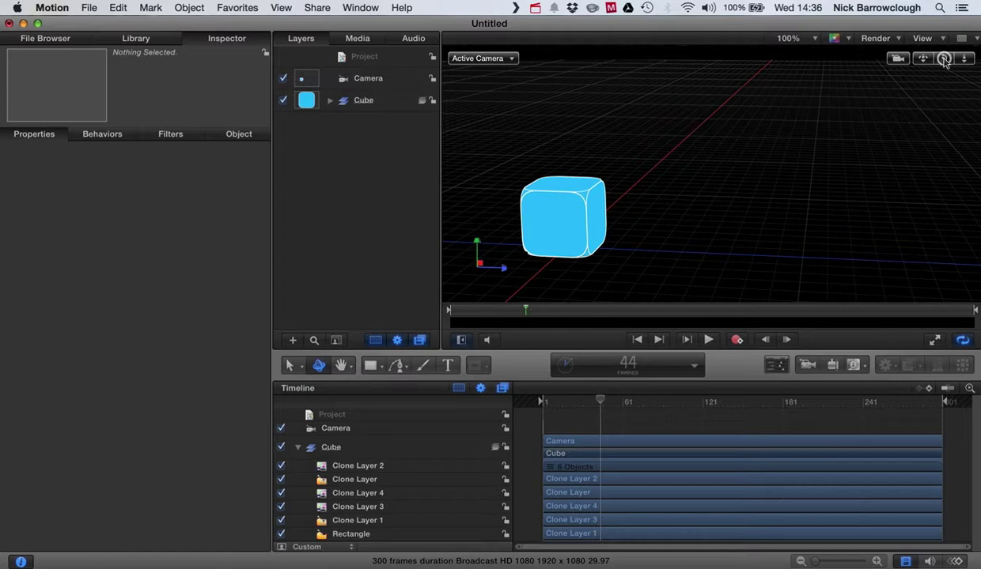
pyautogui.moveTo(944, 59); pyautogui.dragTo(946, 60)
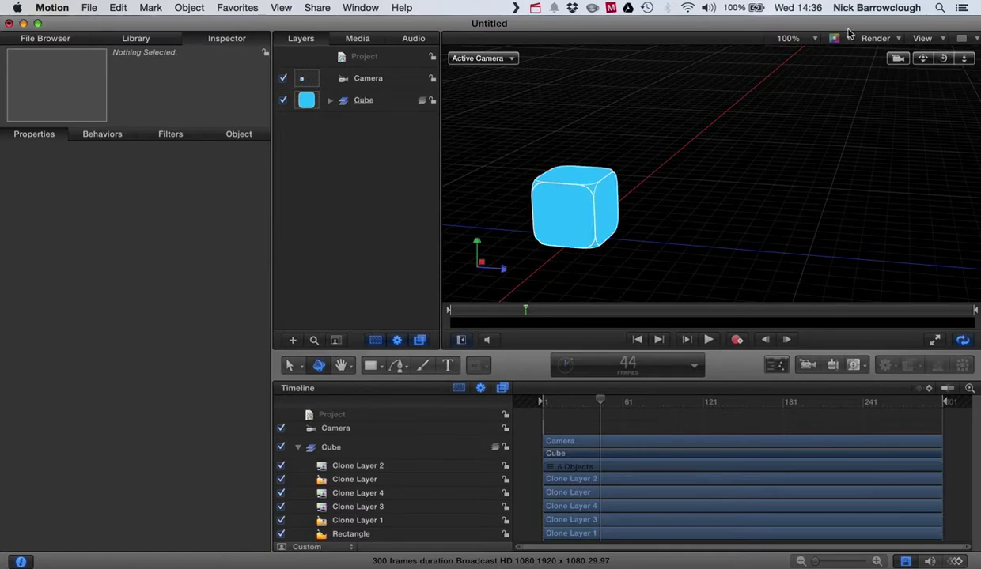
# - Add a light, change its type to Spot, and tilt and swing it toward the cube
pyautogui.click(540, 8)
pyautogui.click(540, 9)
pyautogui.click(833, 366)
pyautogui.moveTo(609, 238); pyautogui.dragTo(660, 97)
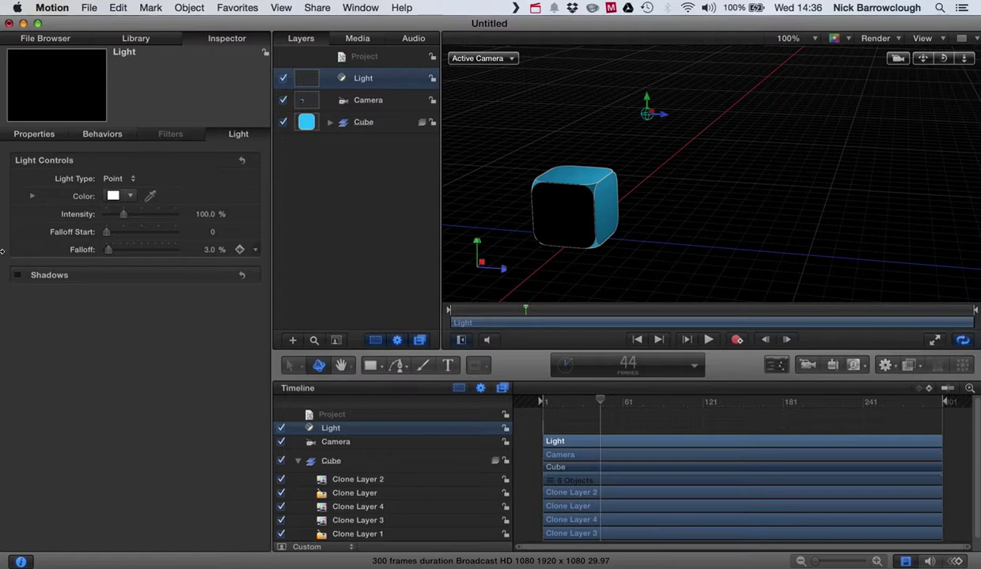
pyautogui.click(129, 180)
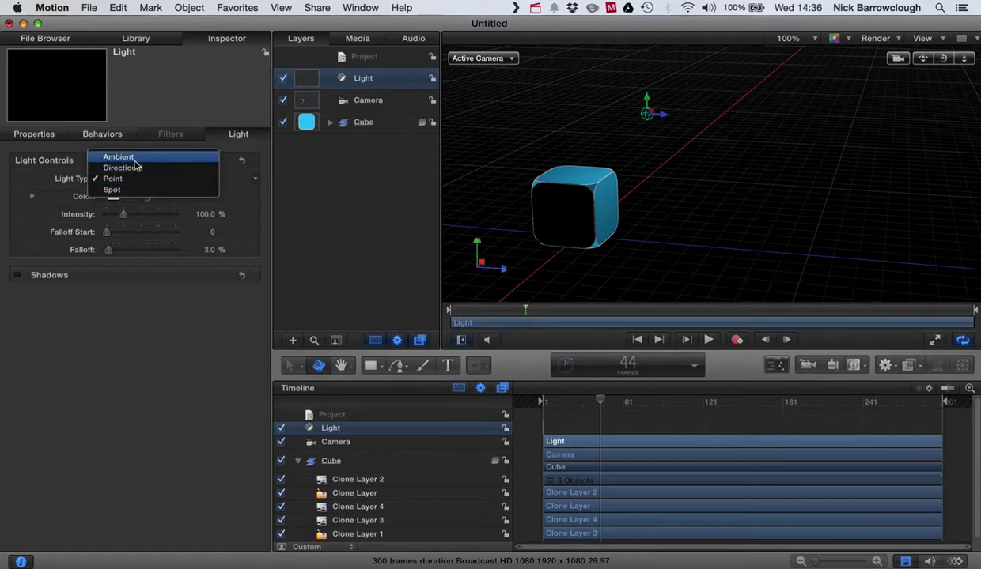
pyautogui.click(134, 160)
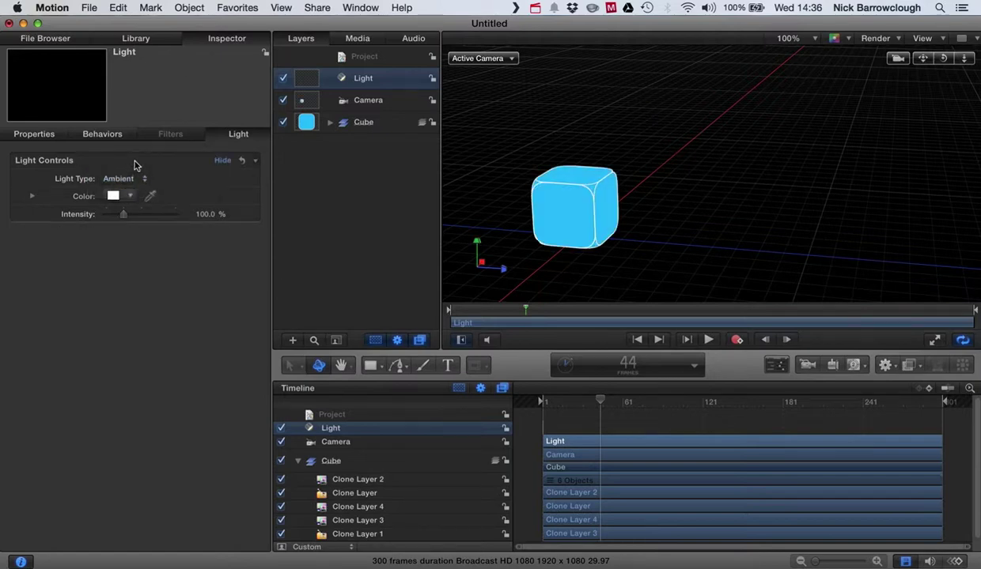
pyautogui.click(138, 179)
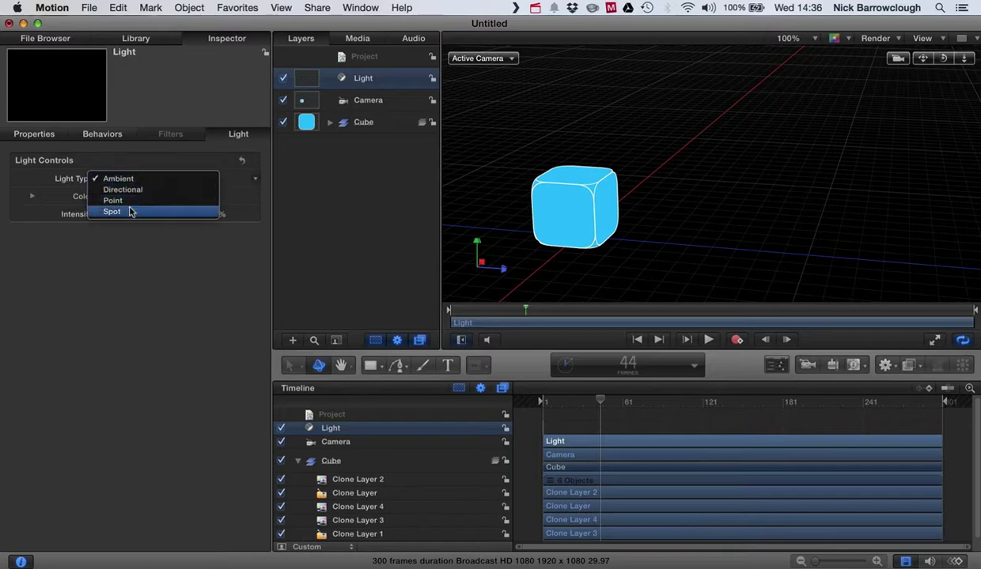
pyautogui.click(118, 211)
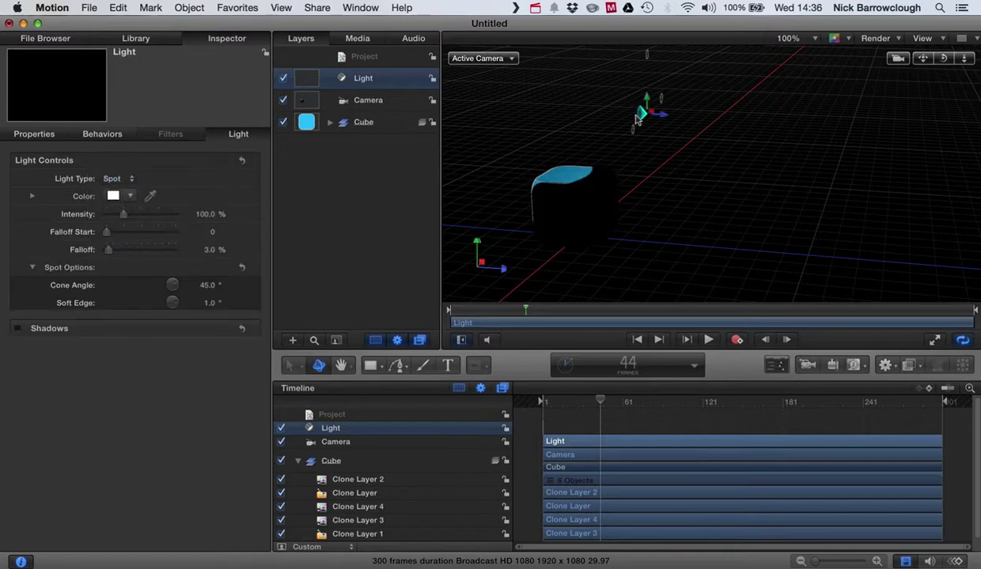
pyautogui.moveTo(648, 55); pyautogui.dragTo(613, 45)
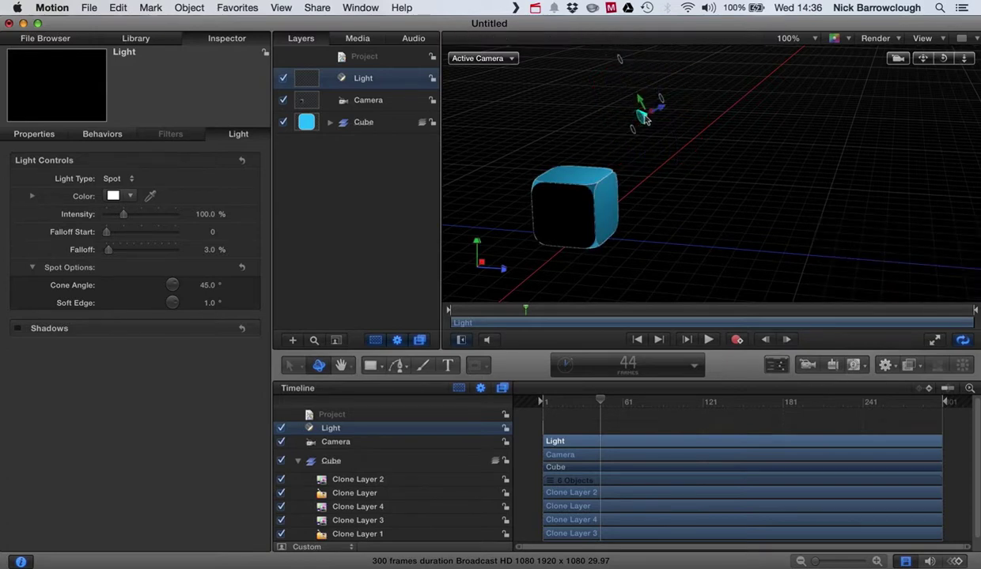
pyautogui.moveTo(634, 128); pyautogui.dragTo(685, 91)
# - Add a second point light and place it below and in front of the cube
pyautogui.click(832, 365)
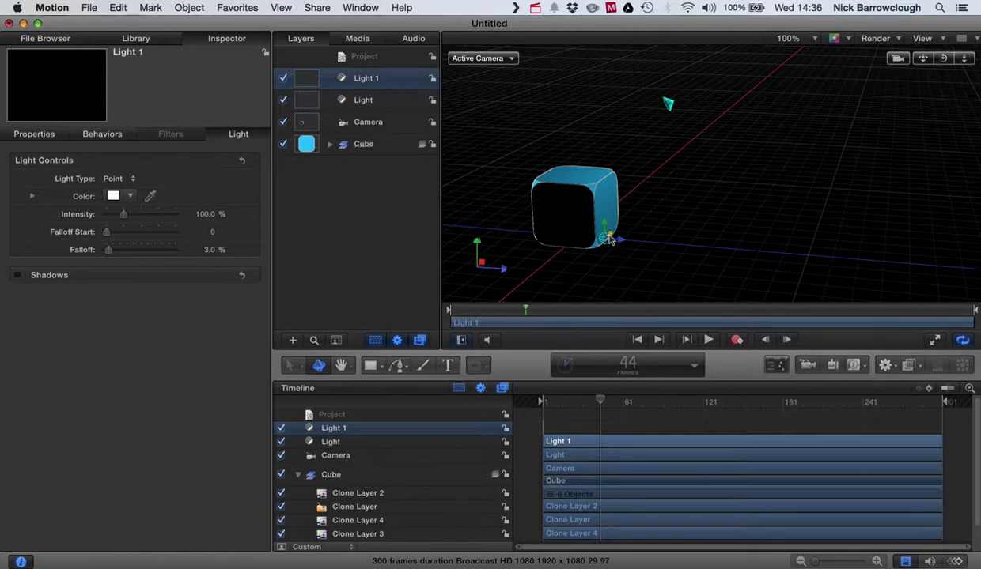
pyautogui.moveTo(602, 237); pyautogui.dragTo(503, 311)
pyautogui.moveTo(567, 264); pyautogui.dragTo(567, 276)
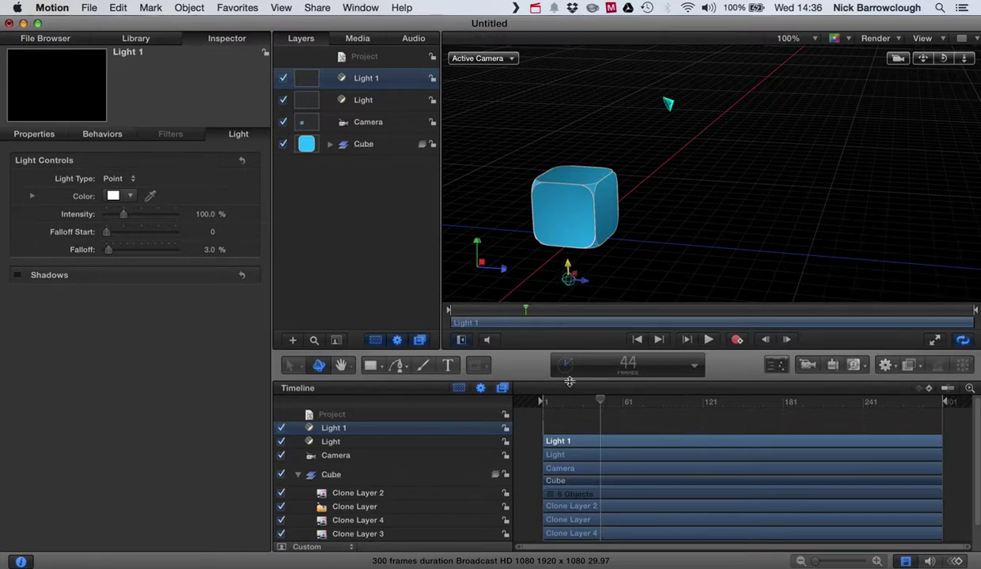
pyautogui.click(730, 222)
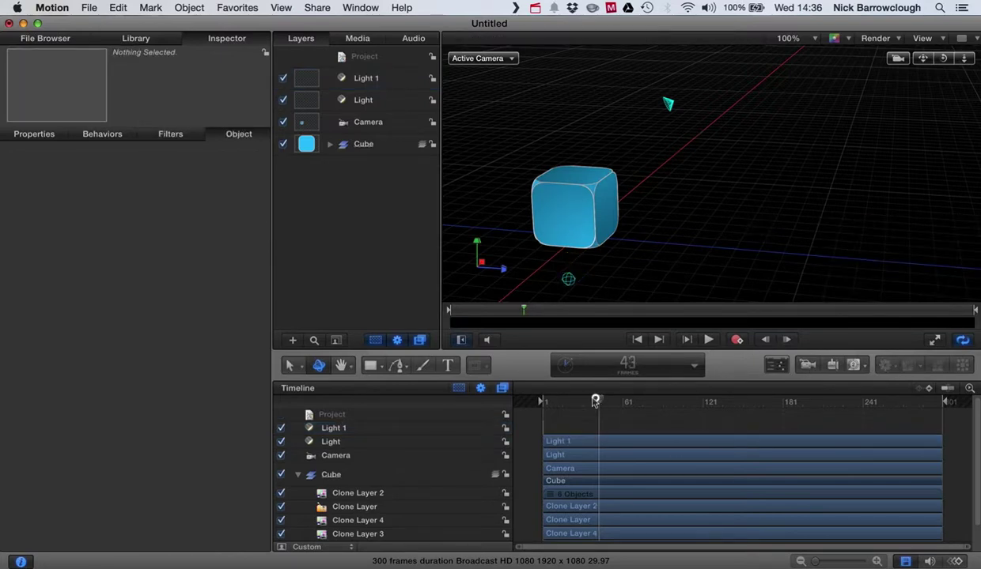
# - Preview the lit cube's fly-in three times from frame 1, then scrub back toward the start
pyautogui.moveTo(587, 401); pyautogui.dragTo(510, 392)
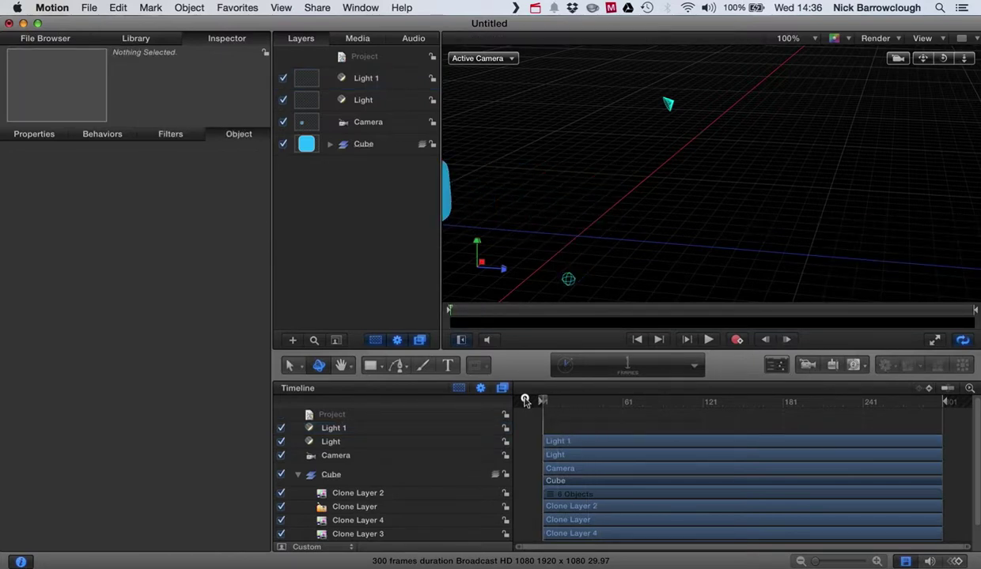
pyautogui.click(710, 340)
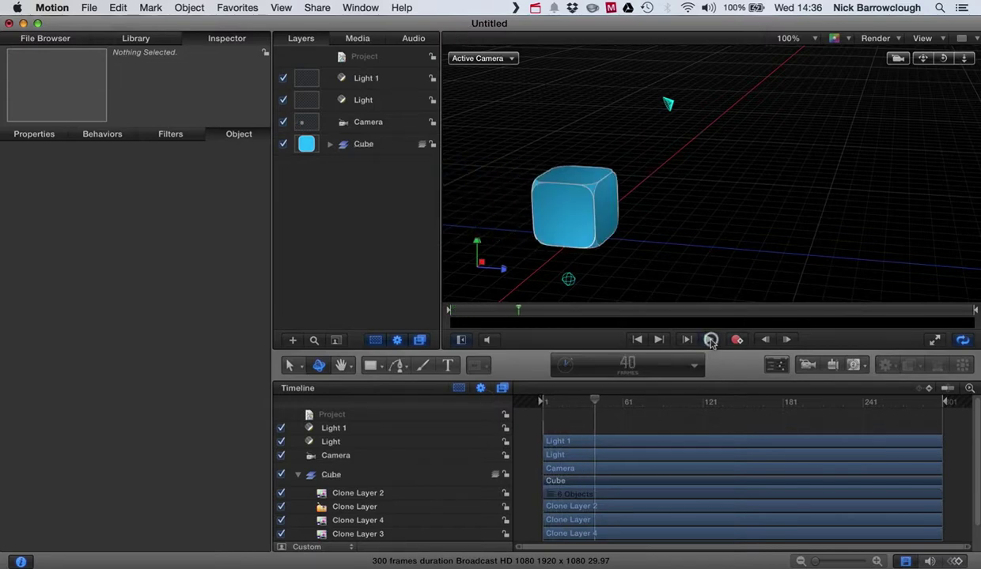
pyautogui.click(710, 340)
pyautogui.moveTo(629, 403); pyautogui.dragTo(439, 386)
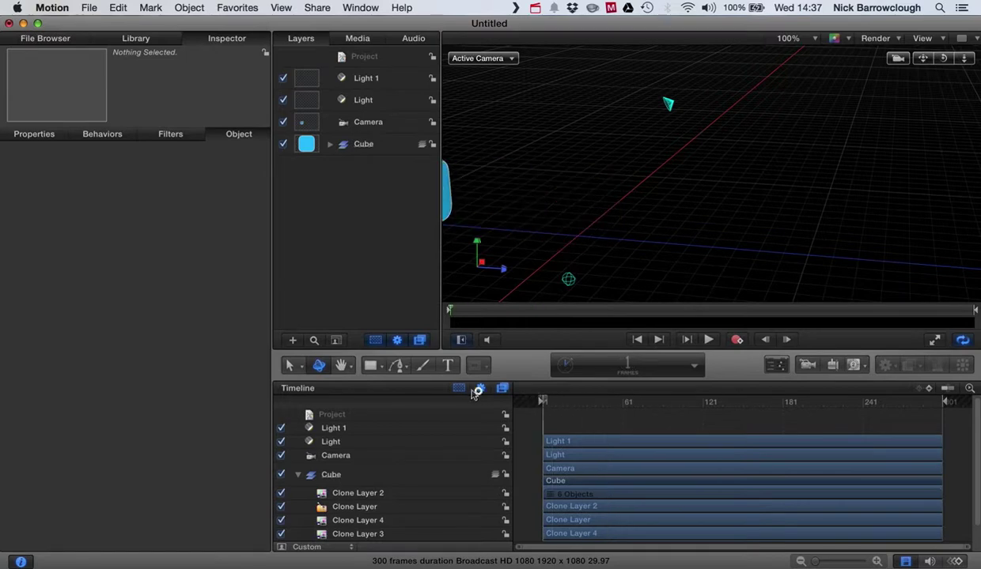
pyautogui.click(708, 340)
pyautogui.click(708, 340)
pyautogui.moveTo(592, 406); pyautogui.dragTo(460, 396)
pyautogui.click(708, 340)
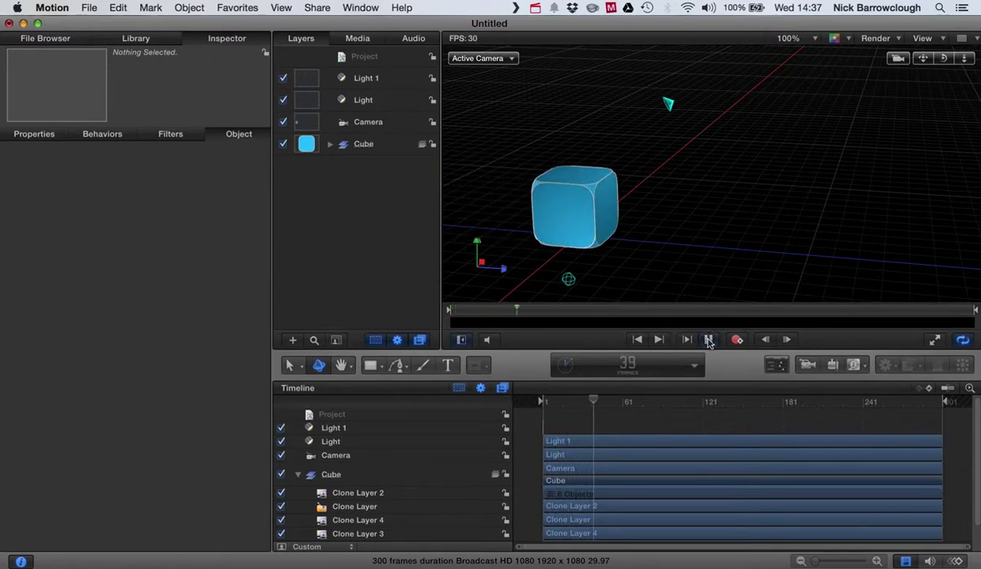
pyautogui.click(708, 340)
pyautogui.moveTo(600, 401); pyautogui.dragTo(532, 406)
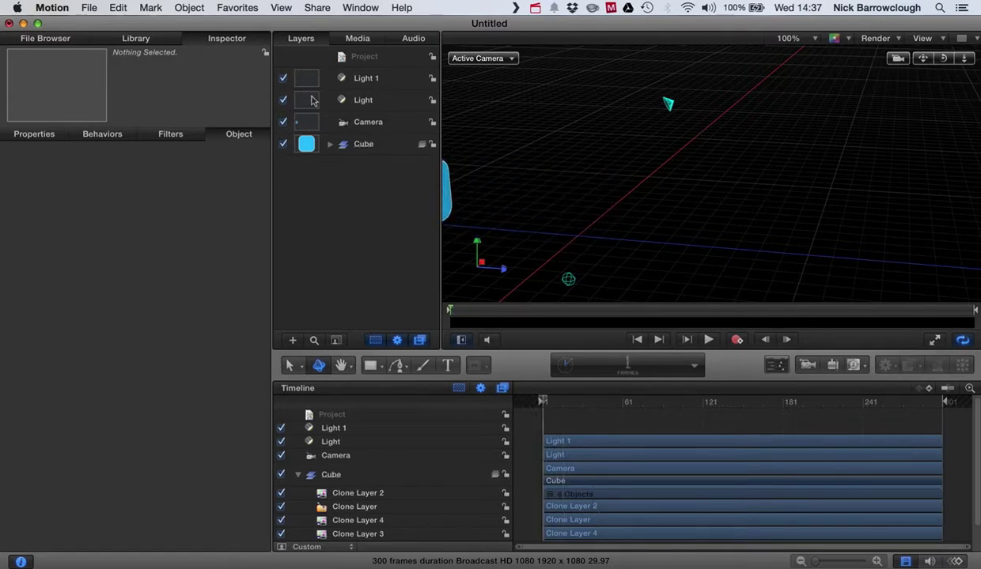
# - Set the Cube group's Rotation Y keyframe at frame 15 to 180°
pyautogui.click(363, 144)
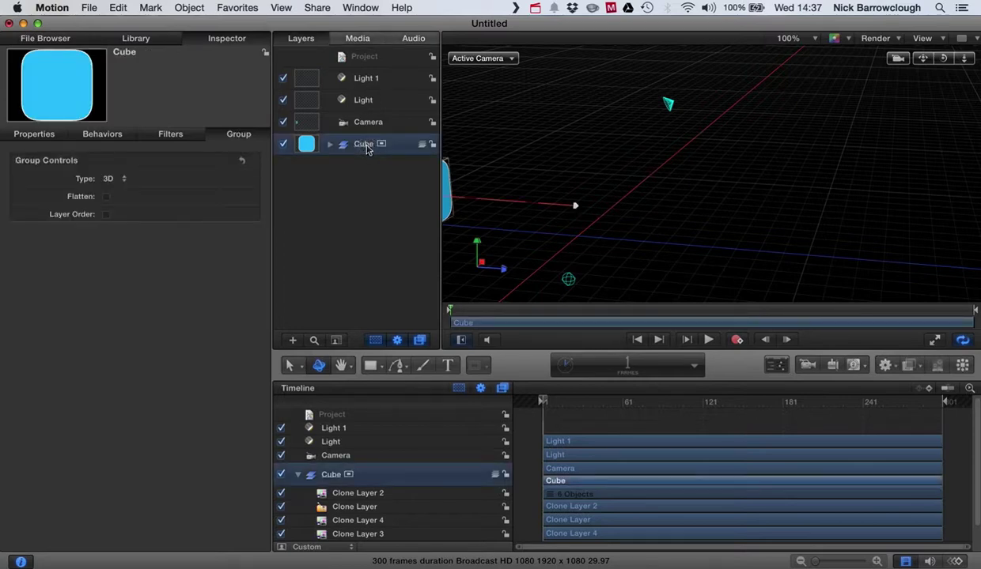
pyautogui.click(34, 135)
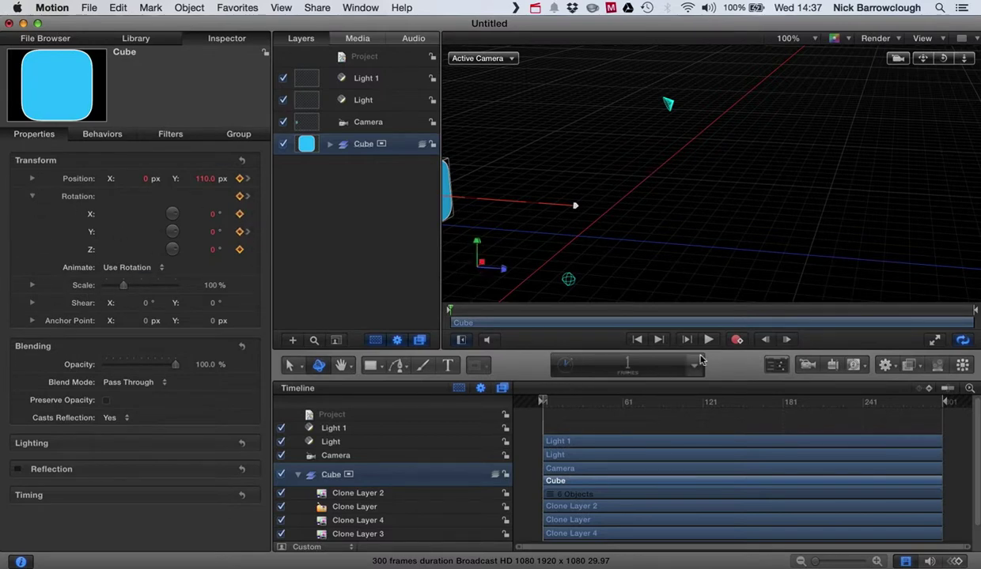
pyautogui.click(248, 233)
pyautogui.click(204, 232)
pyautogui.write('180')
pyautogui.press('Return')
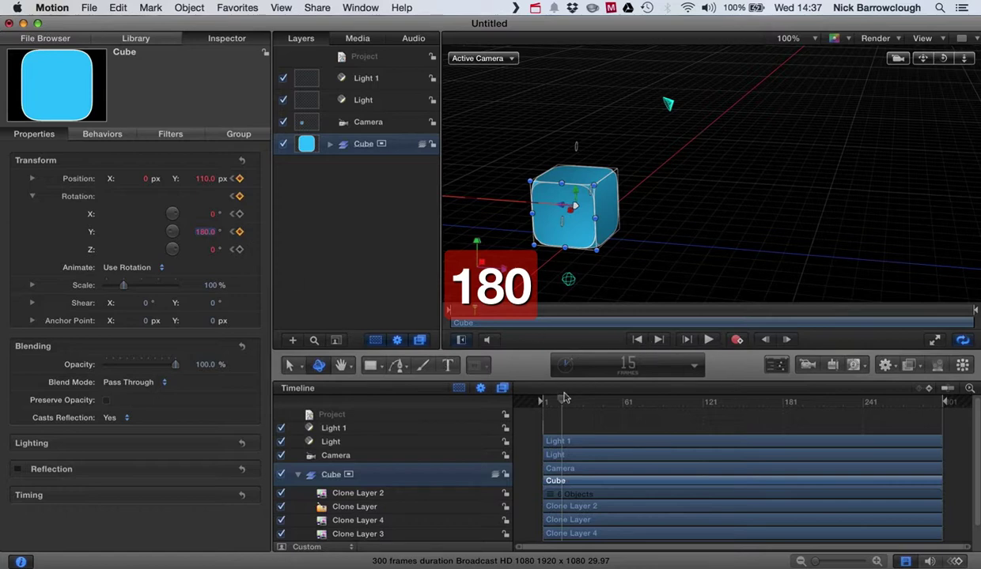
# - Preview the revised half-turn animation from frame 1 and rewind
pyautogui.moveTo(563, 403); pyautogui.dragTo(545, 403)
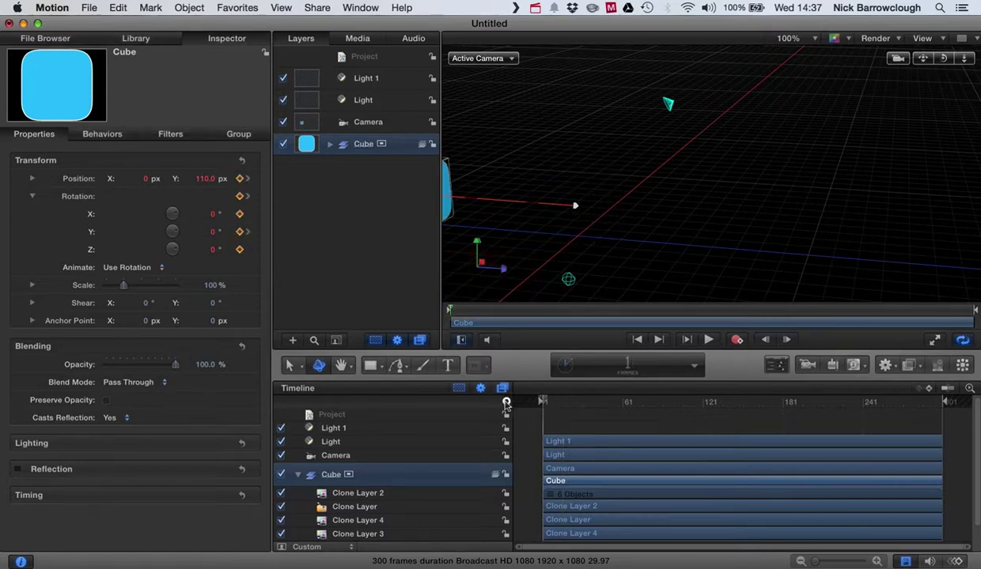
pyautogui.click(709, 340)
pyautogui.click(710, 340)
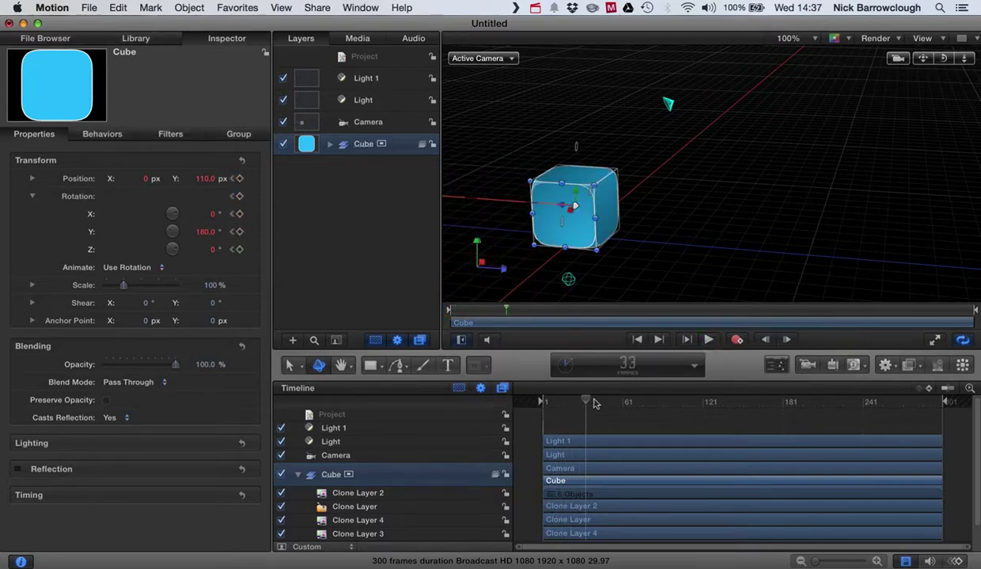
pyautogui.moveTo(585, 402); pyautogui.dragTo(483, 396)
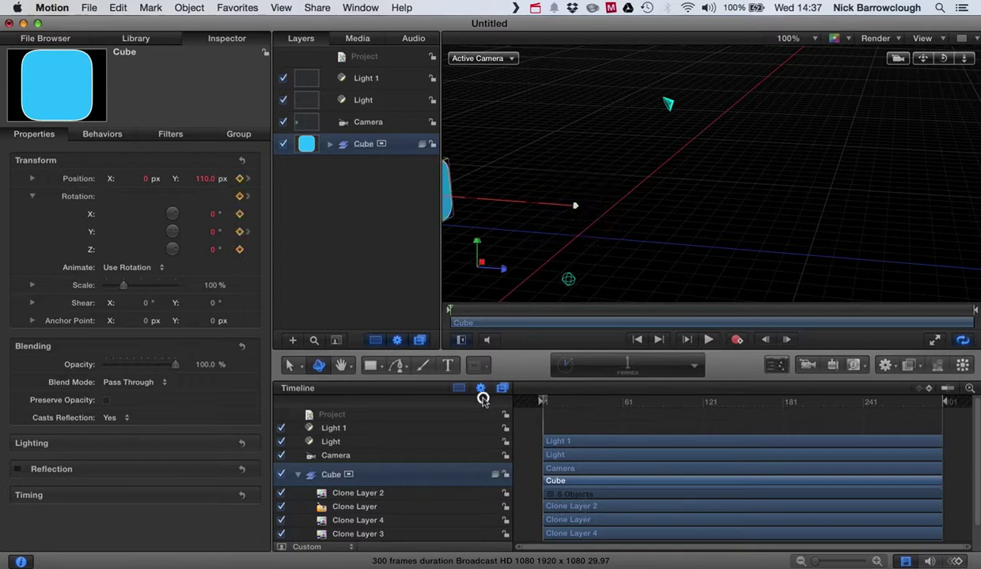
# - Deselect the cube, orbit the viewer to a new angle, and play the finished fly-in
pyautogui.click(593, 137)
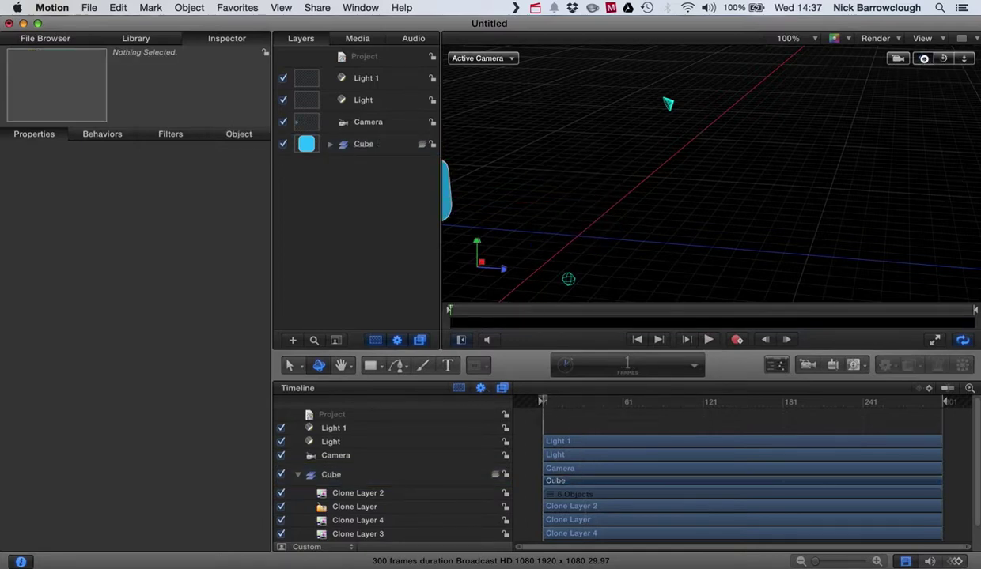
pyautogui.moveTo(923, 58); pyautogui.dragTo(851, 230)
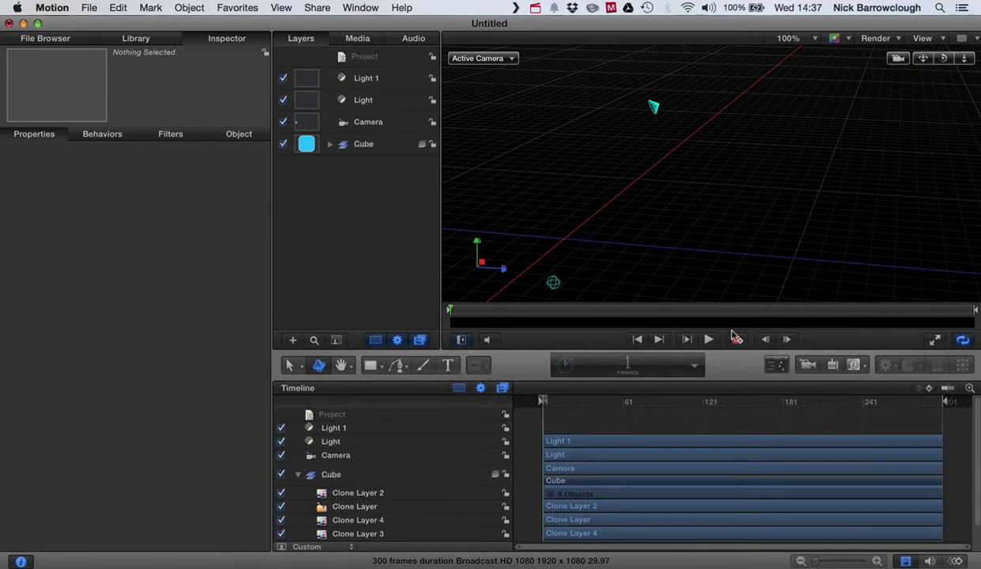
pyautogui.click(708, 340)
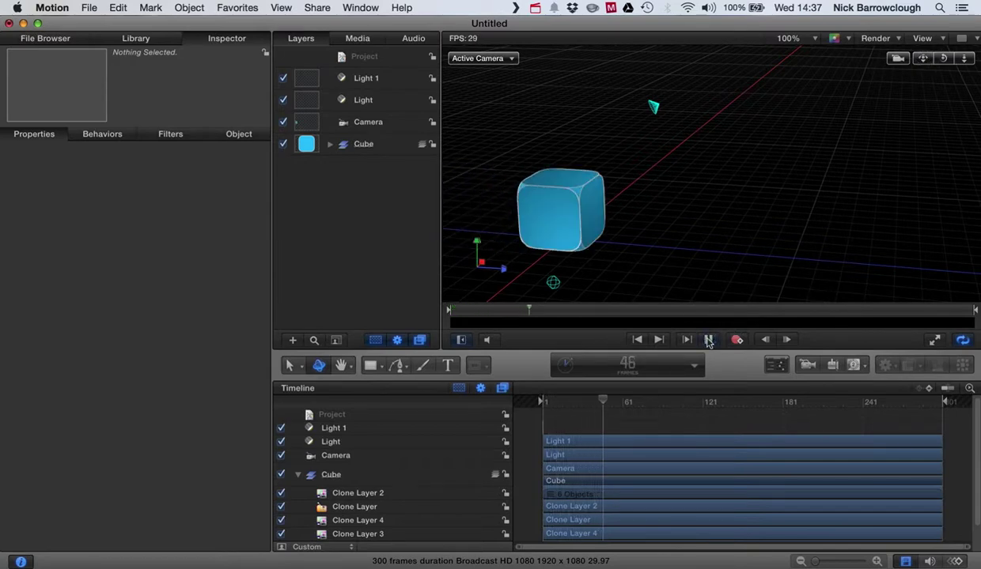
pyautogui.click(708, 340)
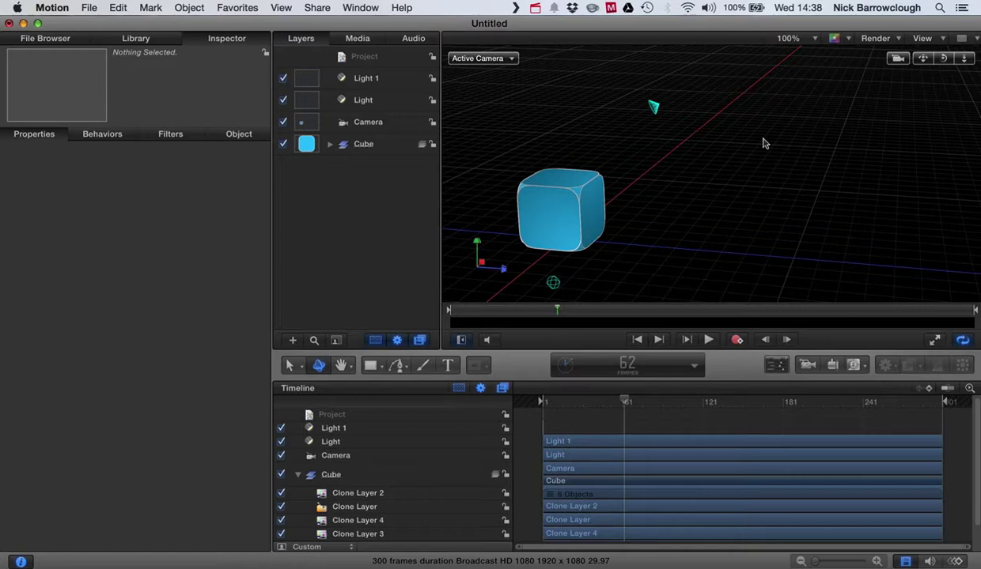
pyautogui.click(535, 9)
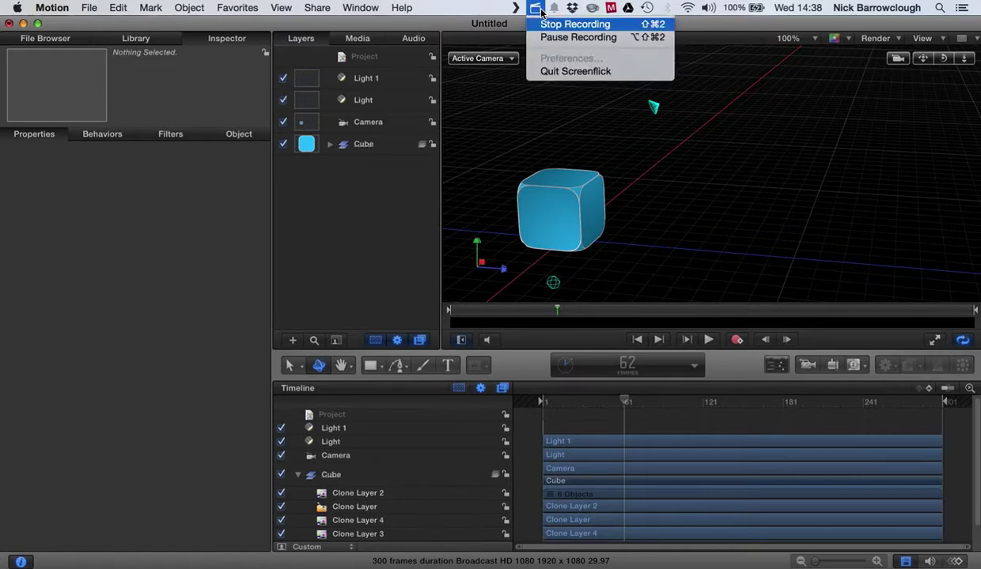